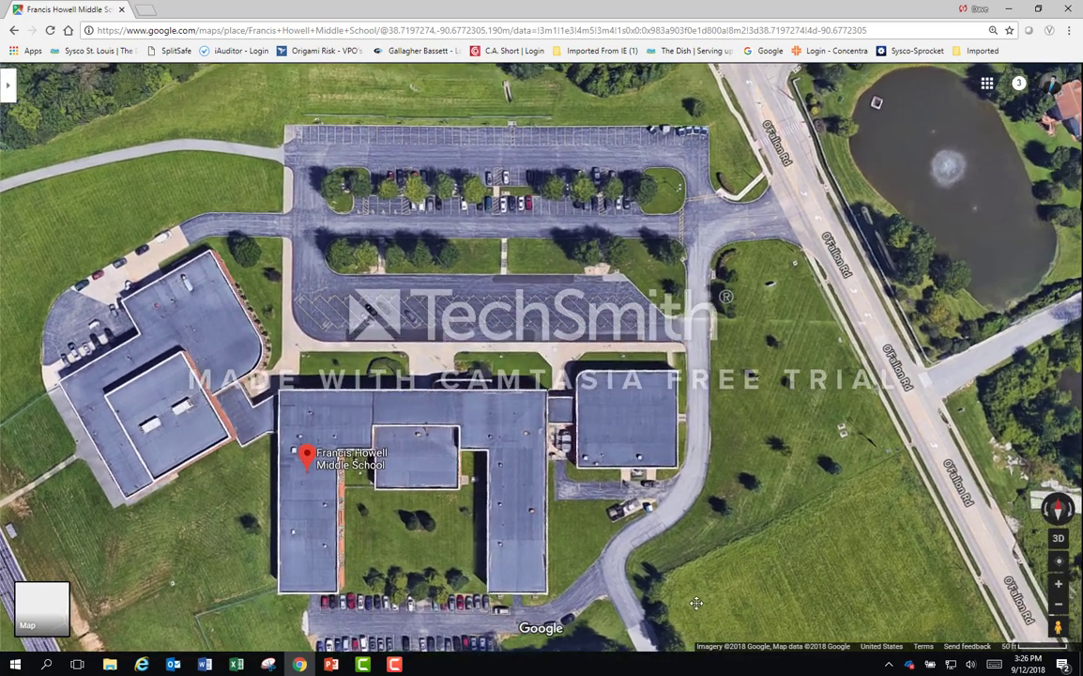
- Switch from the school's satellite map to PowerPoint and start a blank presentation
left_click(1058, 584)
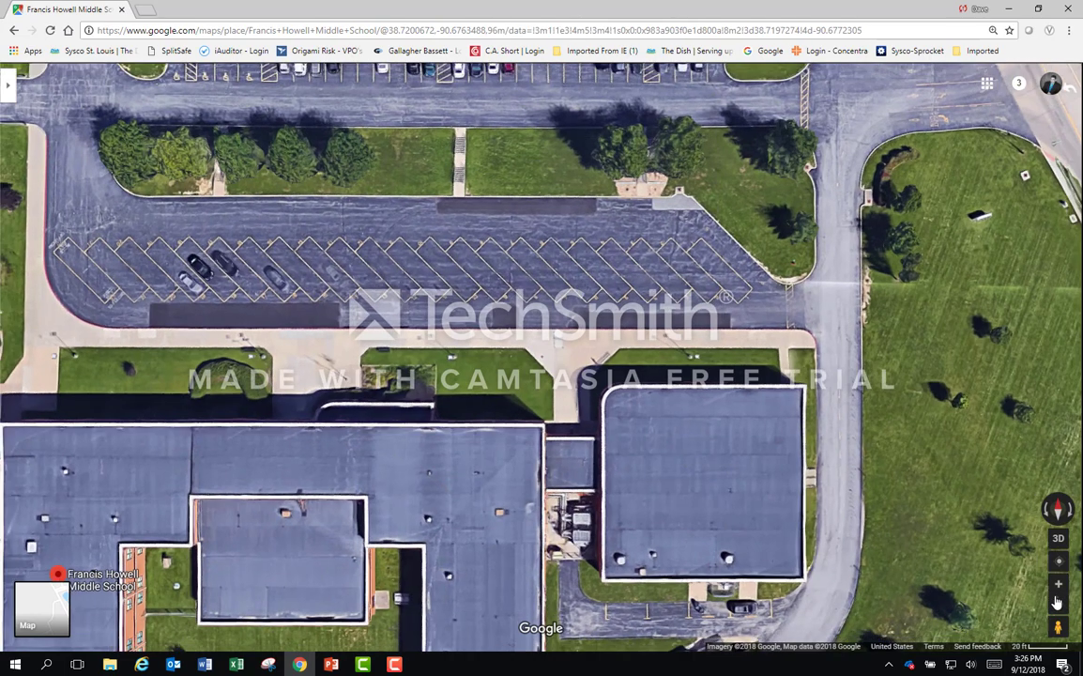
left_click(1057, 603)
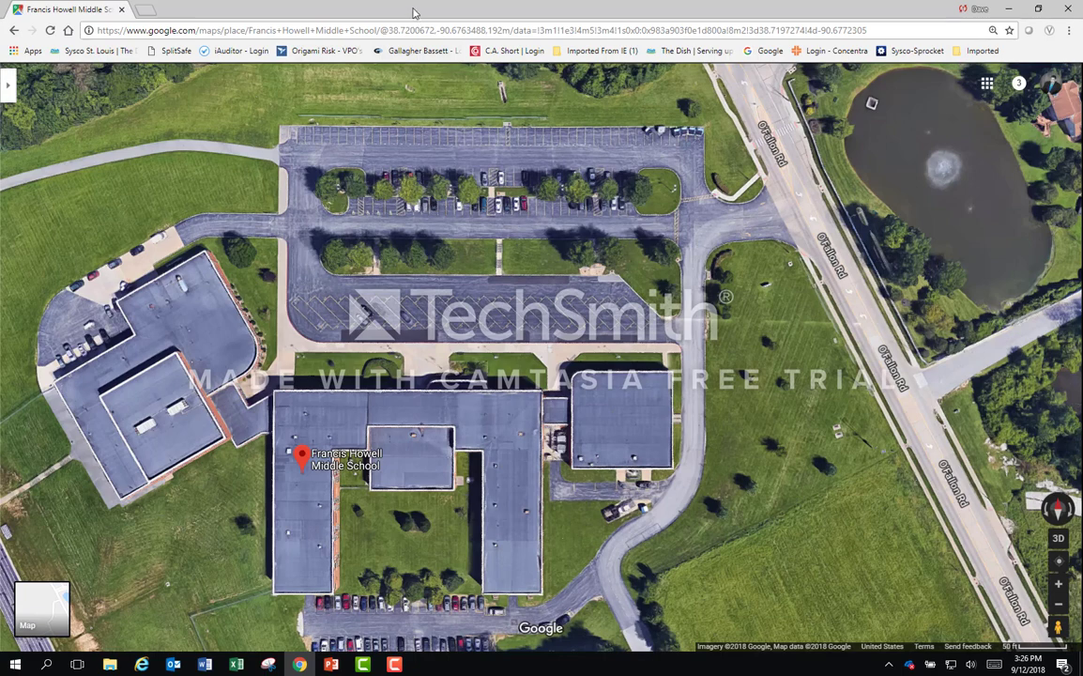
left_click(328, 665)
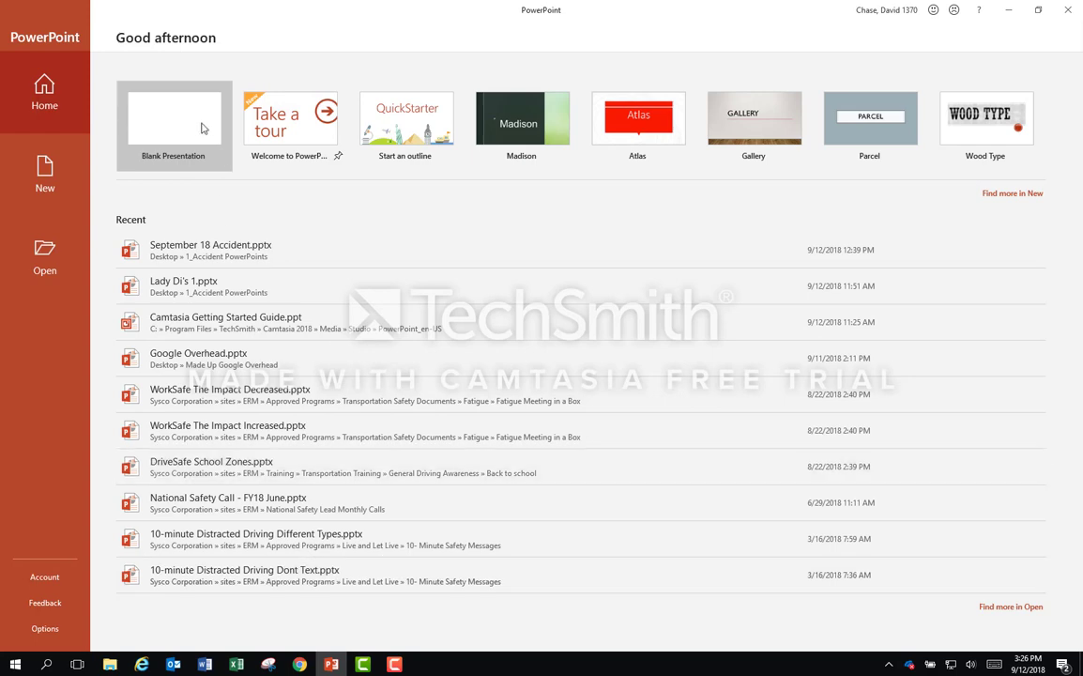
left_click(198, 129)
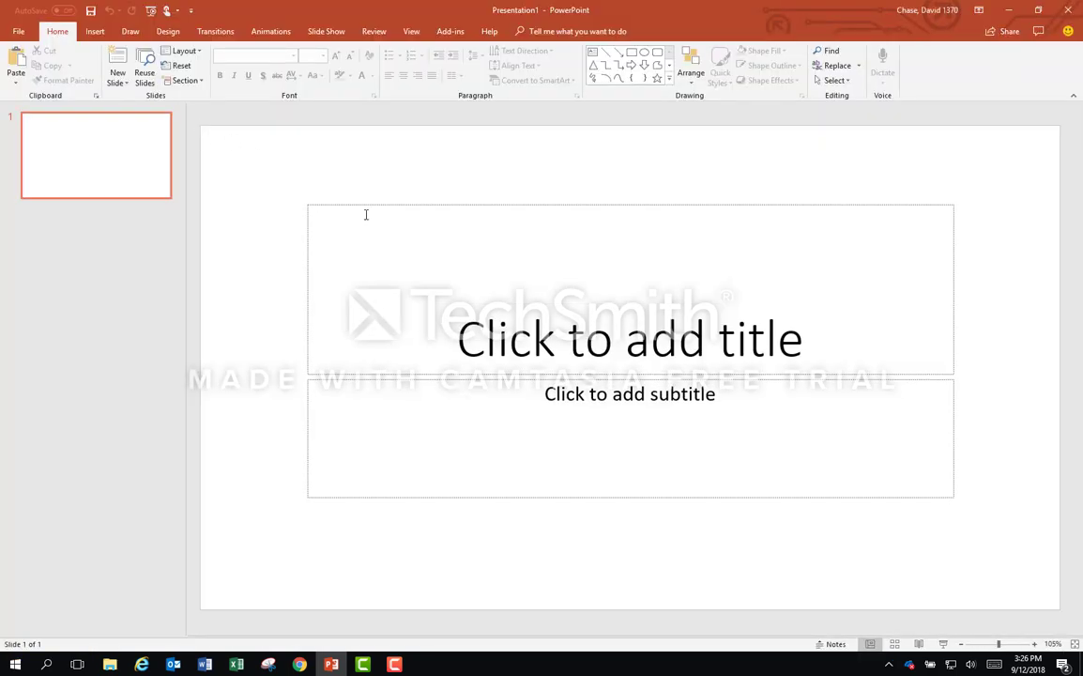
- Delete the title and subtitle placeholders and paste the copied map screenshot onto the slide, dismissing the design suggestions
left_click(365, 205)
key("Delete")
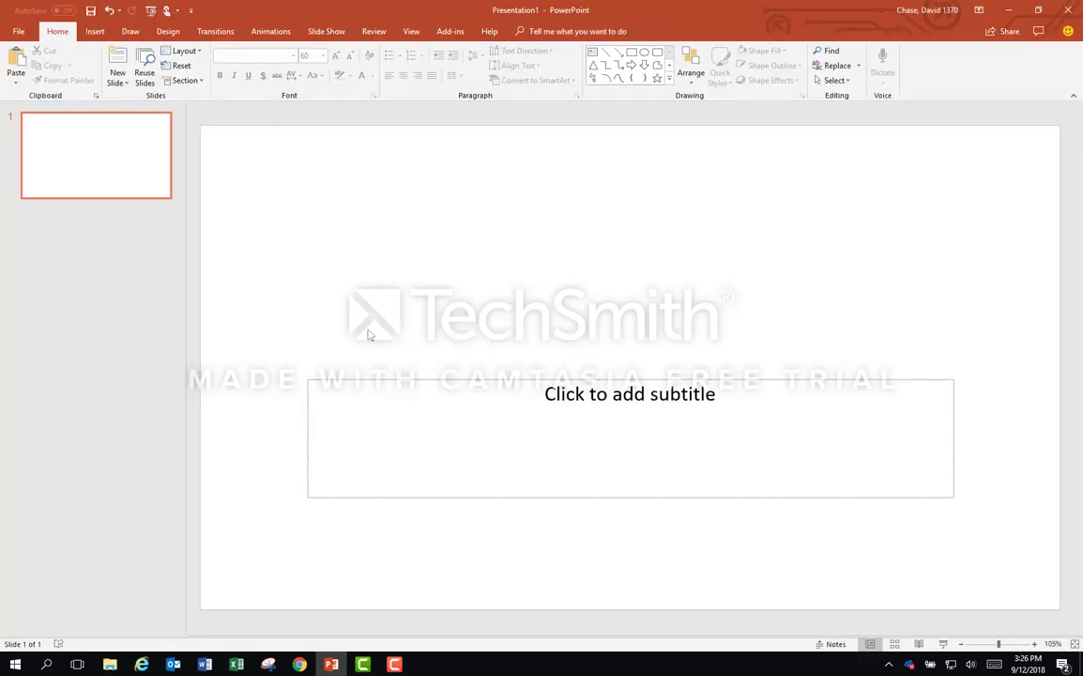
left_click(370, 379)
key("Delete")
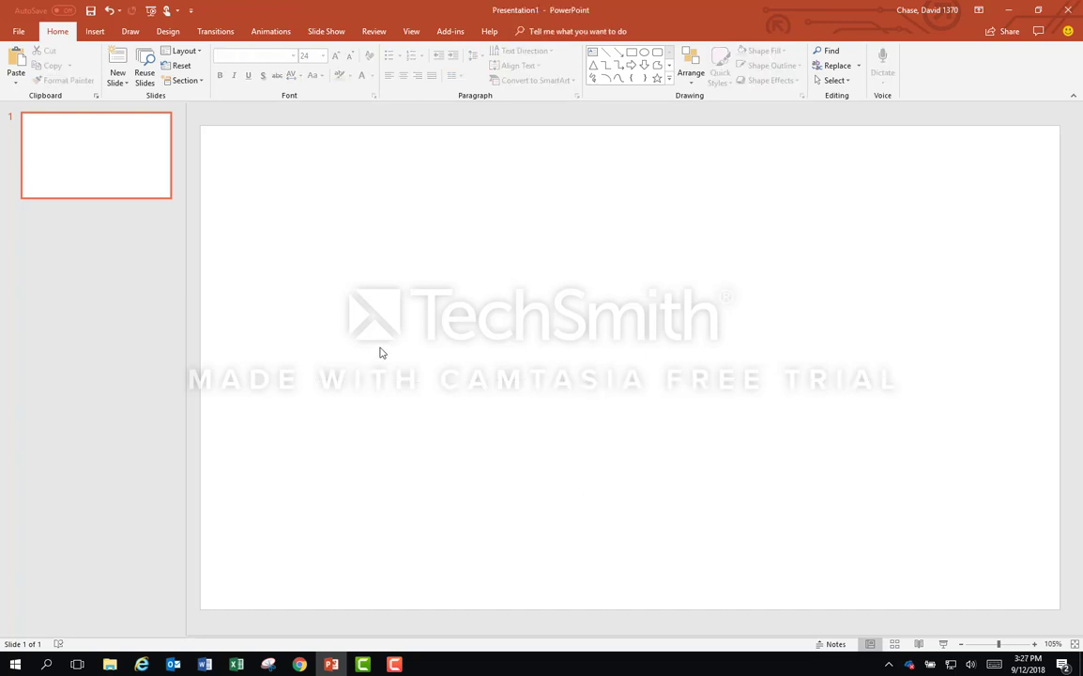
key("ctrl+v")
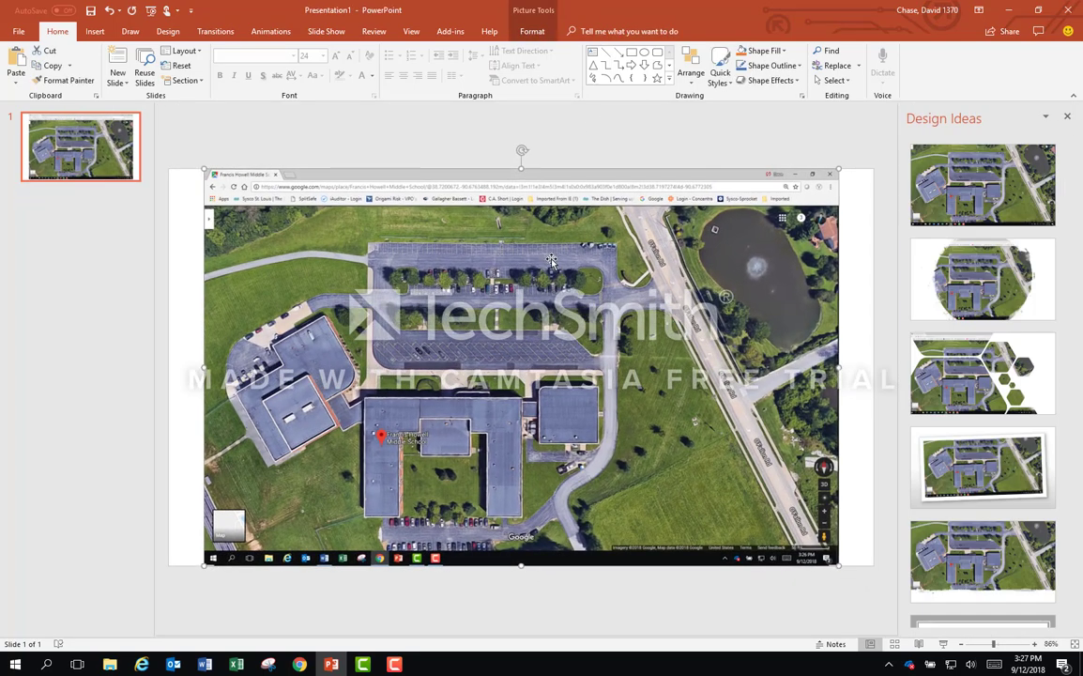
left_click(1066, 117)
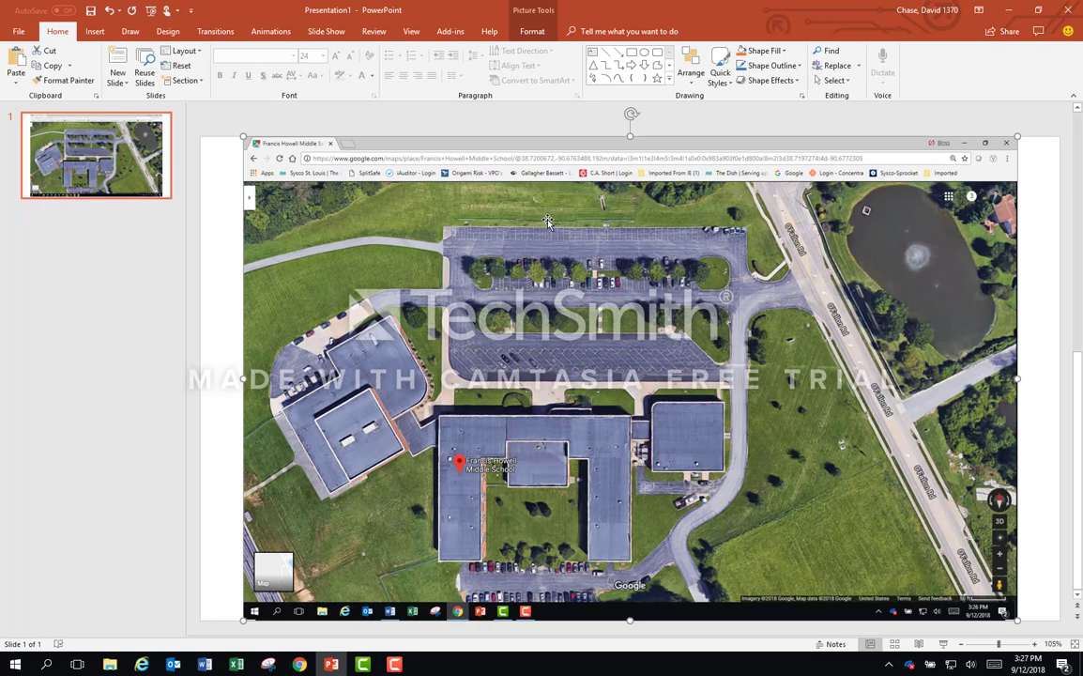
- Crop the map screenshot to the parking lots and adjoining school buildings, and enlarge it to nearly the full slide height
right_click(545, 225)
left_click(610, 185)
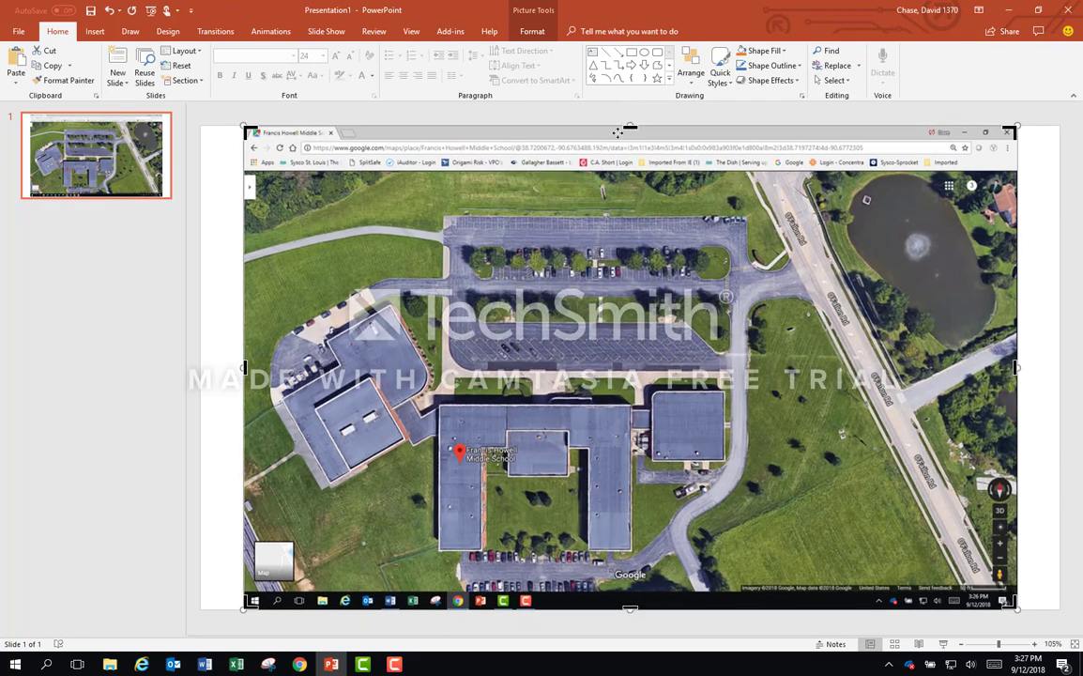
left_click_drag(629, 124, 619, 205)
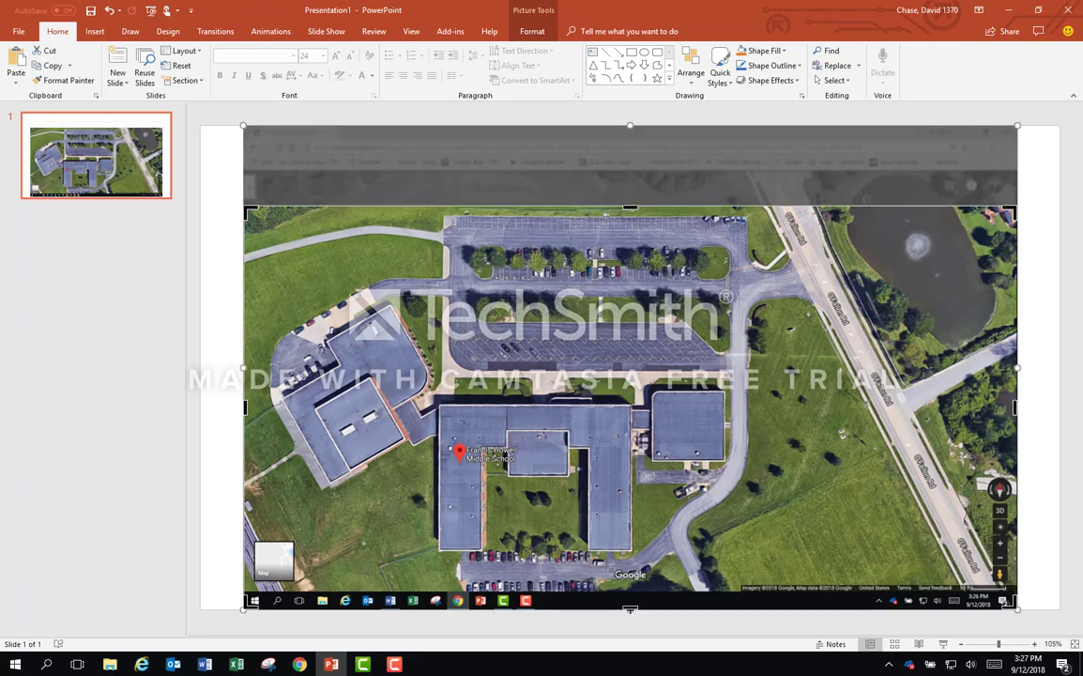
left_click_drag(629, 610, 629, 556)
left_click_drag(247, 380, 392, 380)
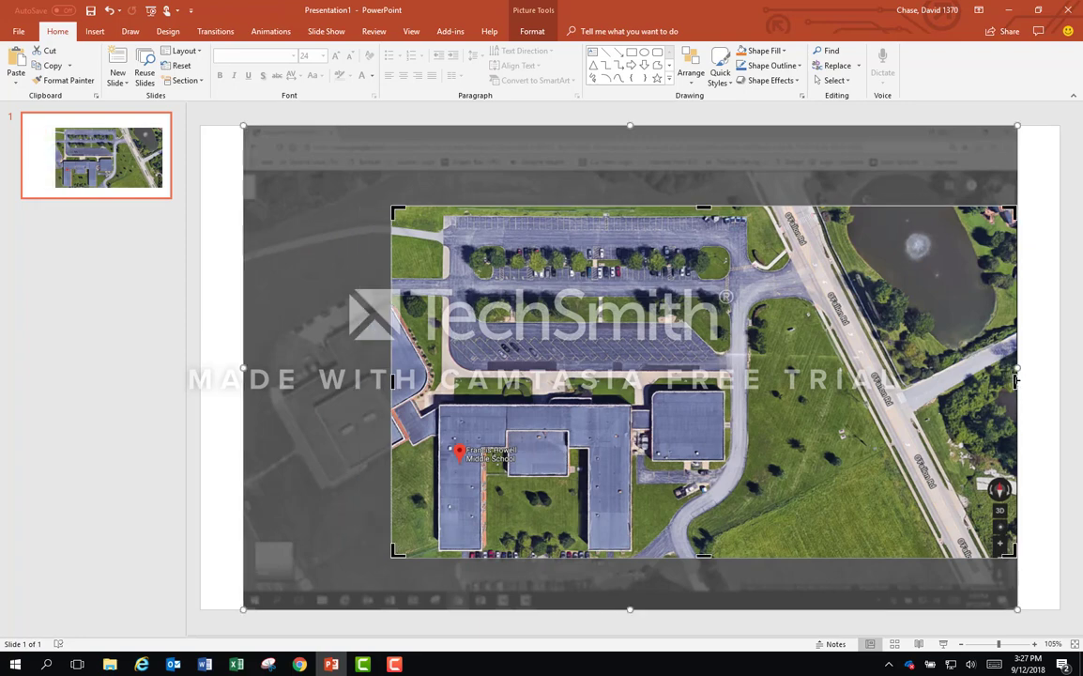
left_click_drag(1014, 380, 934, 375)
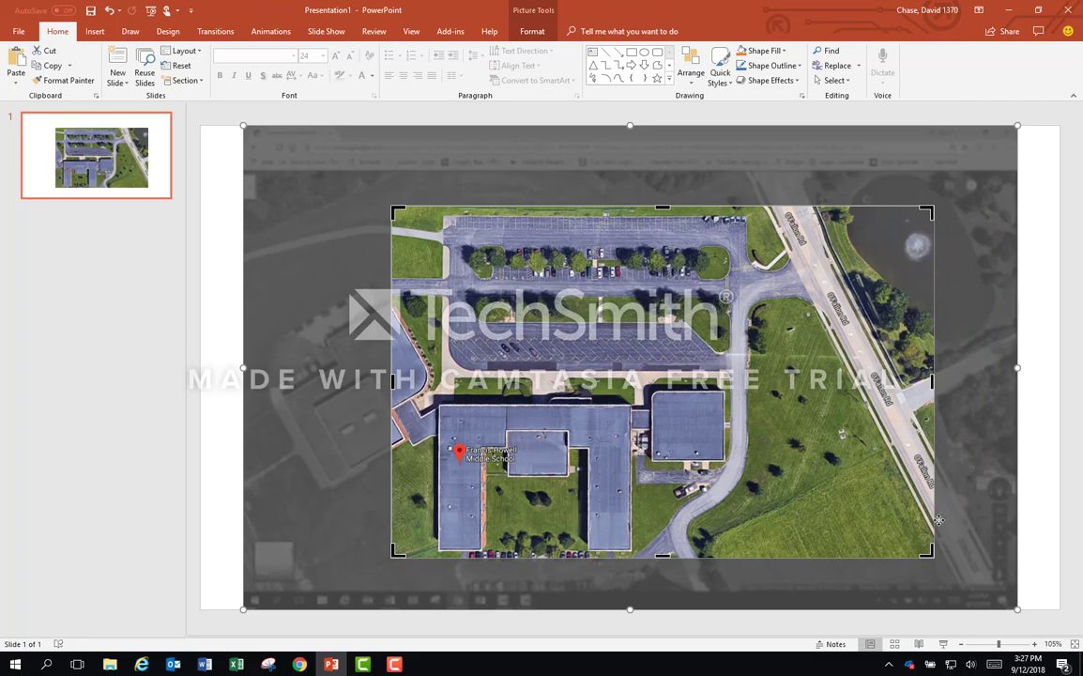
left_click_drag(926, 551, 1016, 600)
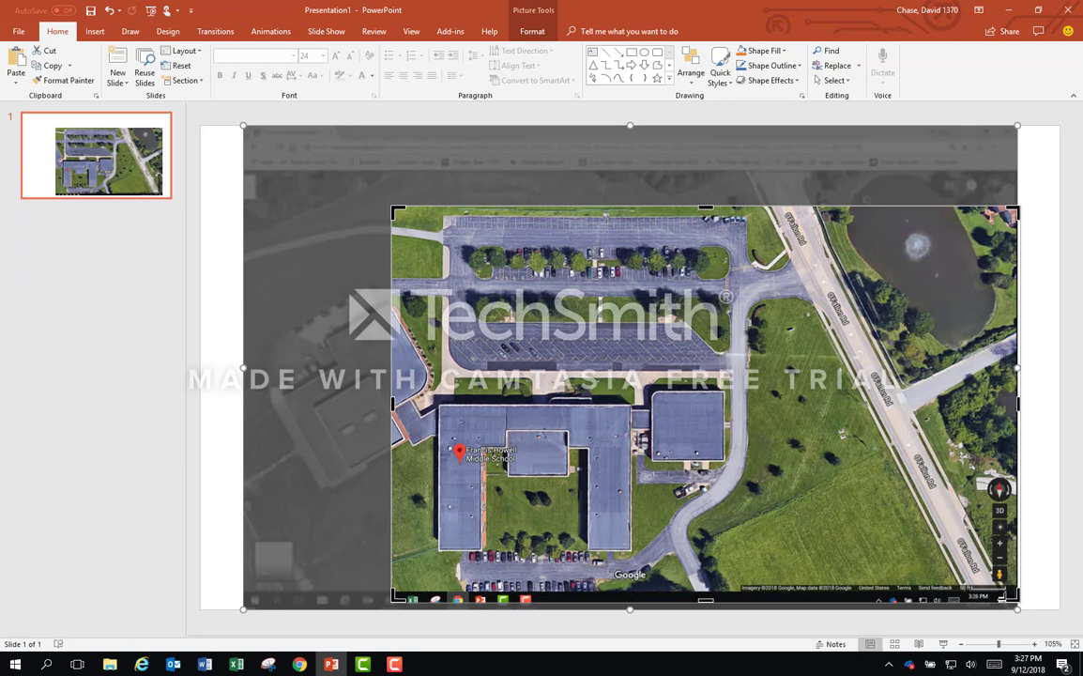
left_click_drag(1016, 601, 817, 511)
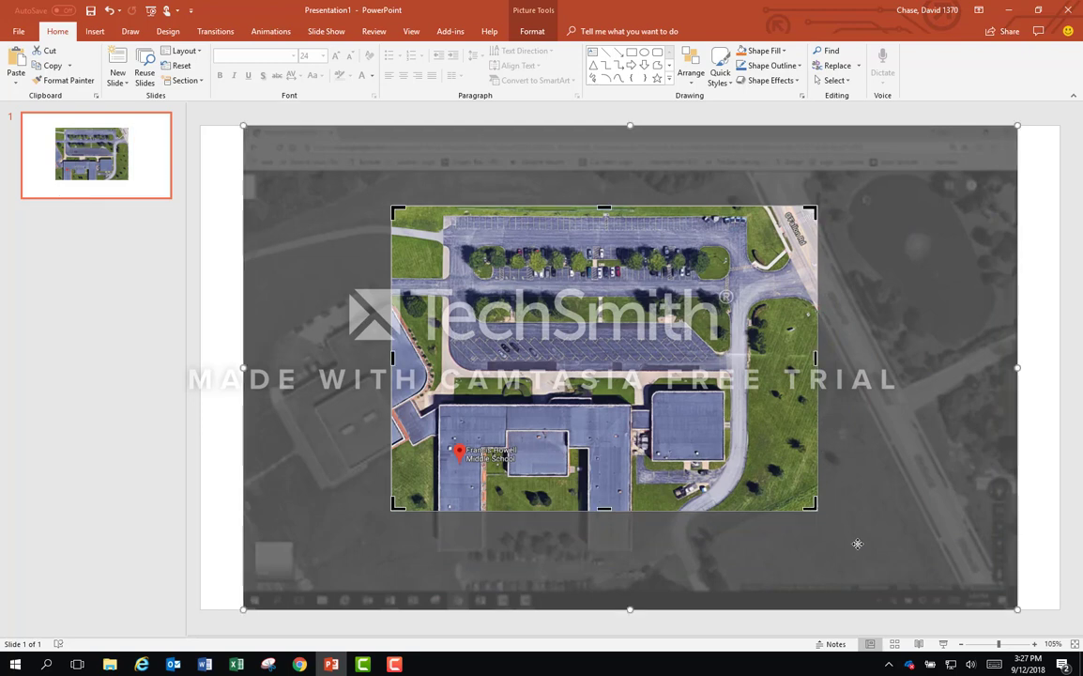
left_click(1032, 424)
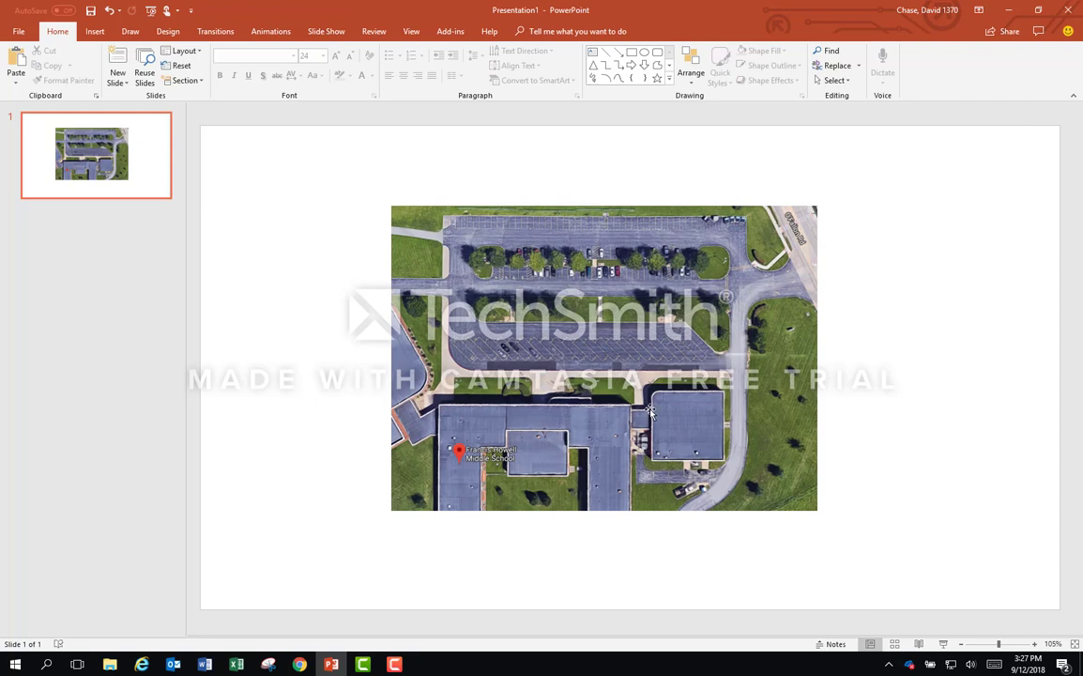
left_click_drag(390, 206, 289, 180)
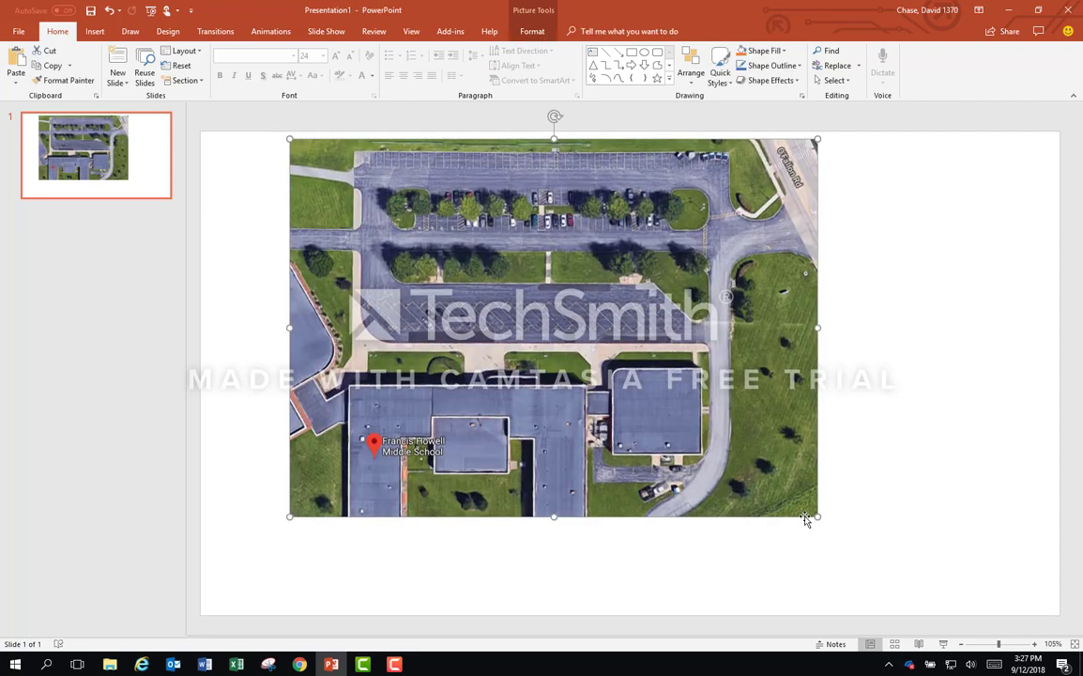
left_click_drag(818, 518, 952, 595)
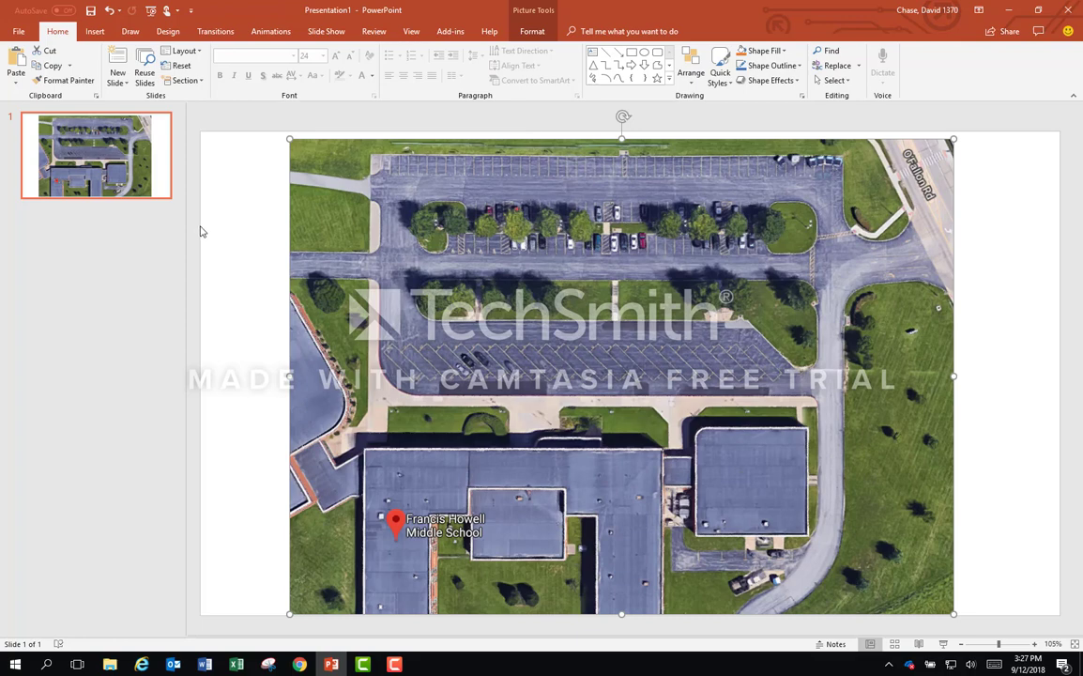
- Draw an arrow line about 3.42" long across the lower parking lot, pointing toward the driveway beside it
left_click(95, 32)
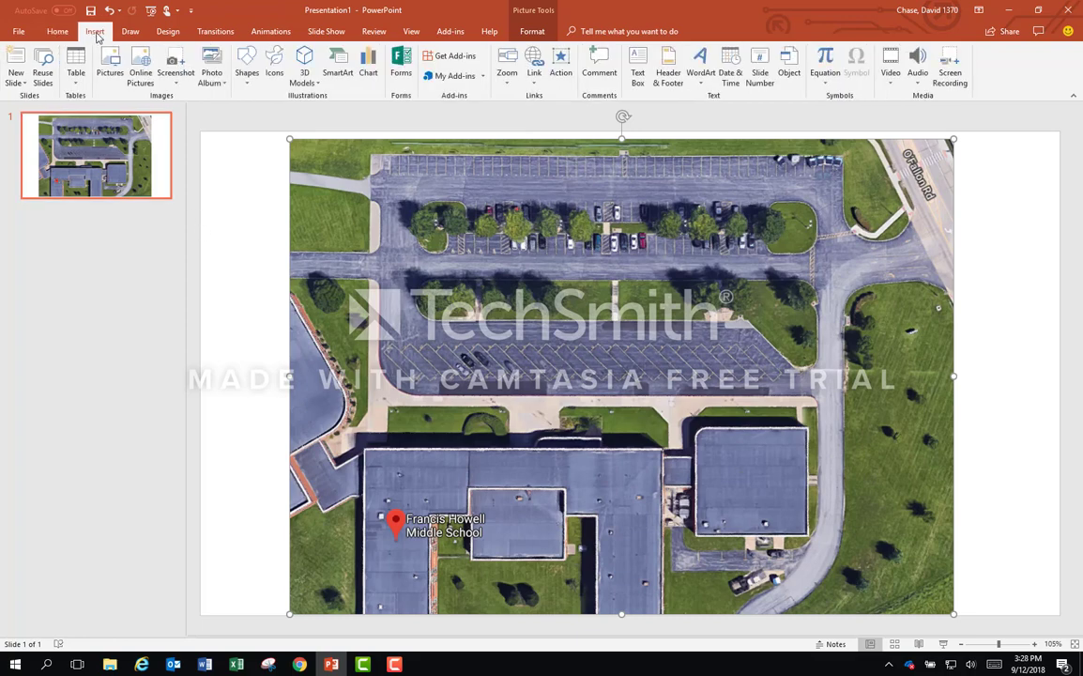
left_click(247, 68)
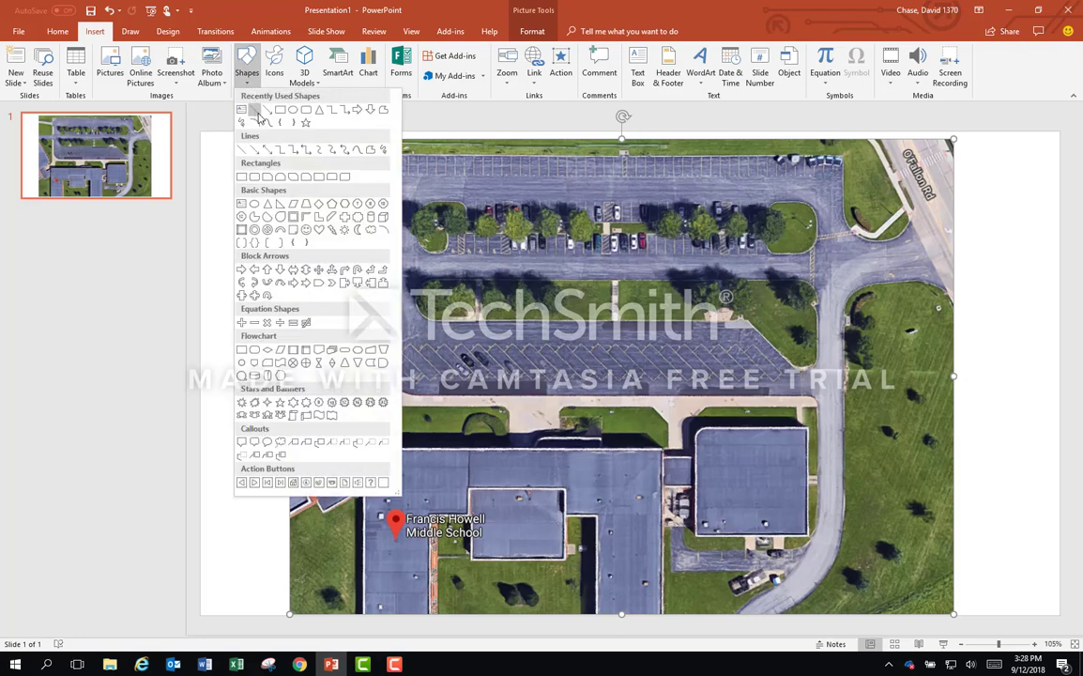
left_click(267, 111)
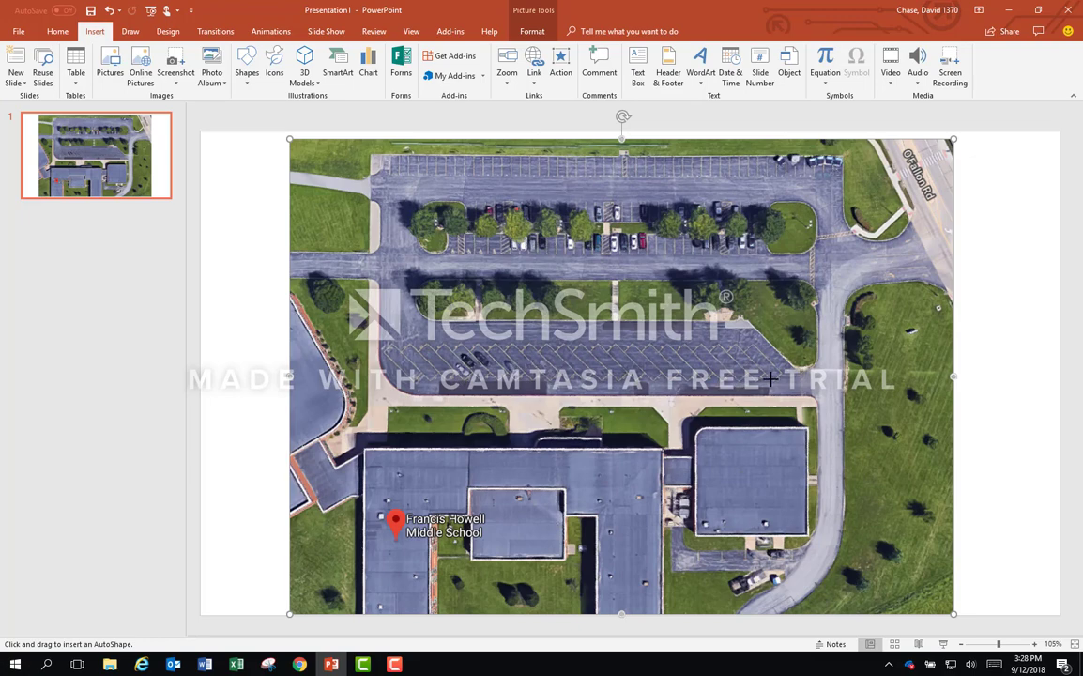
left_click_drag(550, 369, 770, 379)
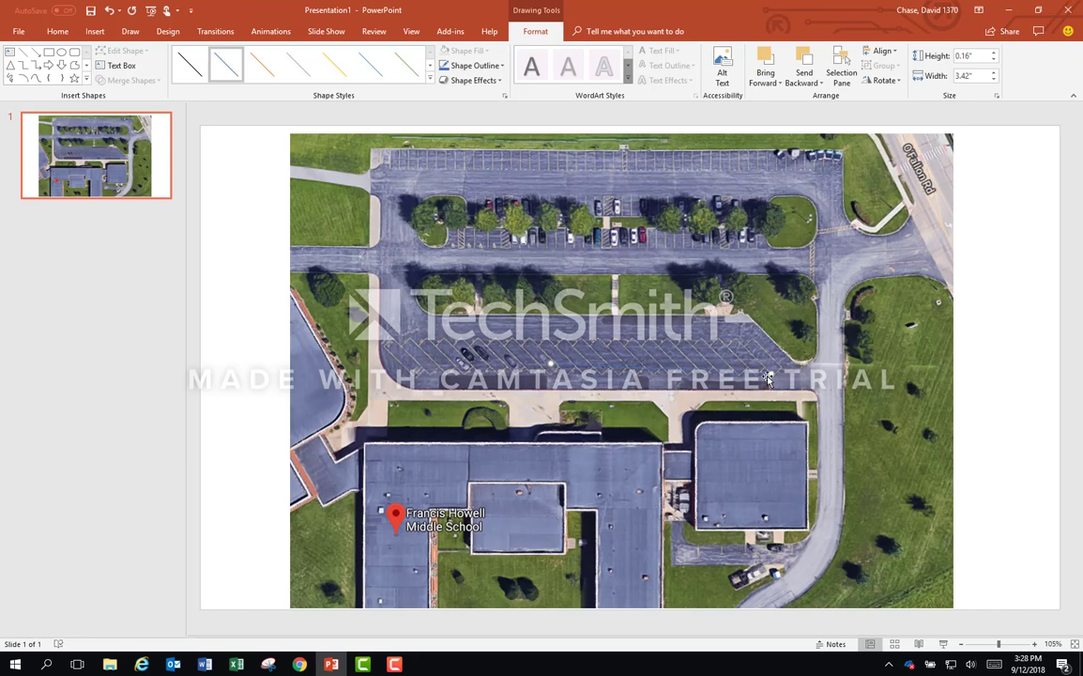
- Set the parking lot arrow's outline to a 6 pt weight and the standard red colour
right_click(745, 373)
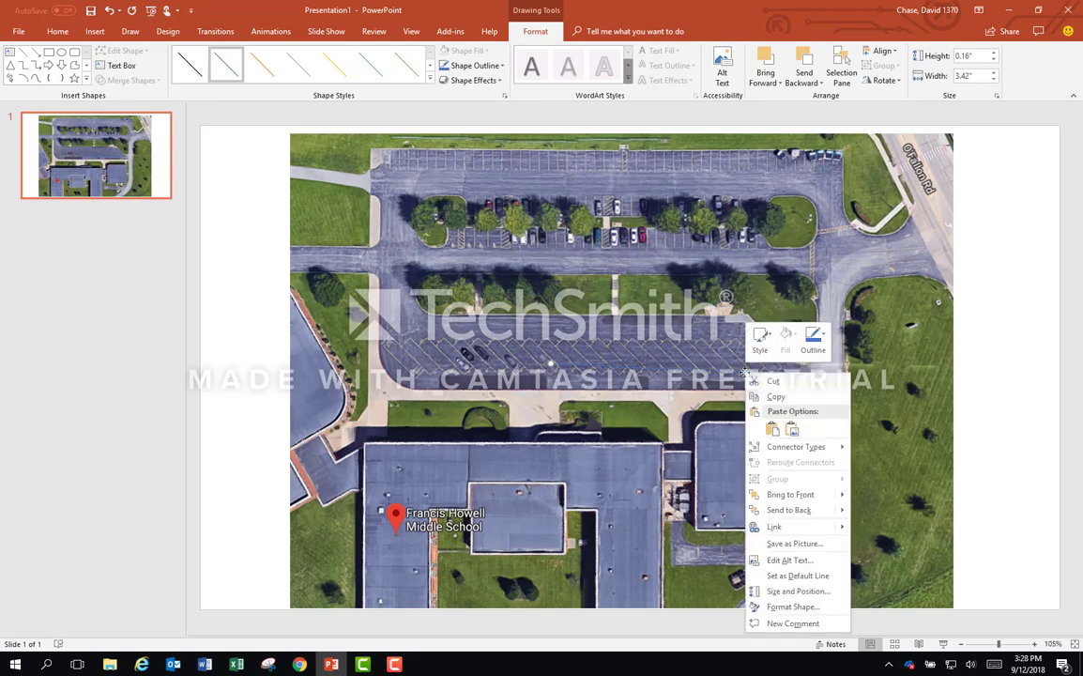
left_click(812, 343)
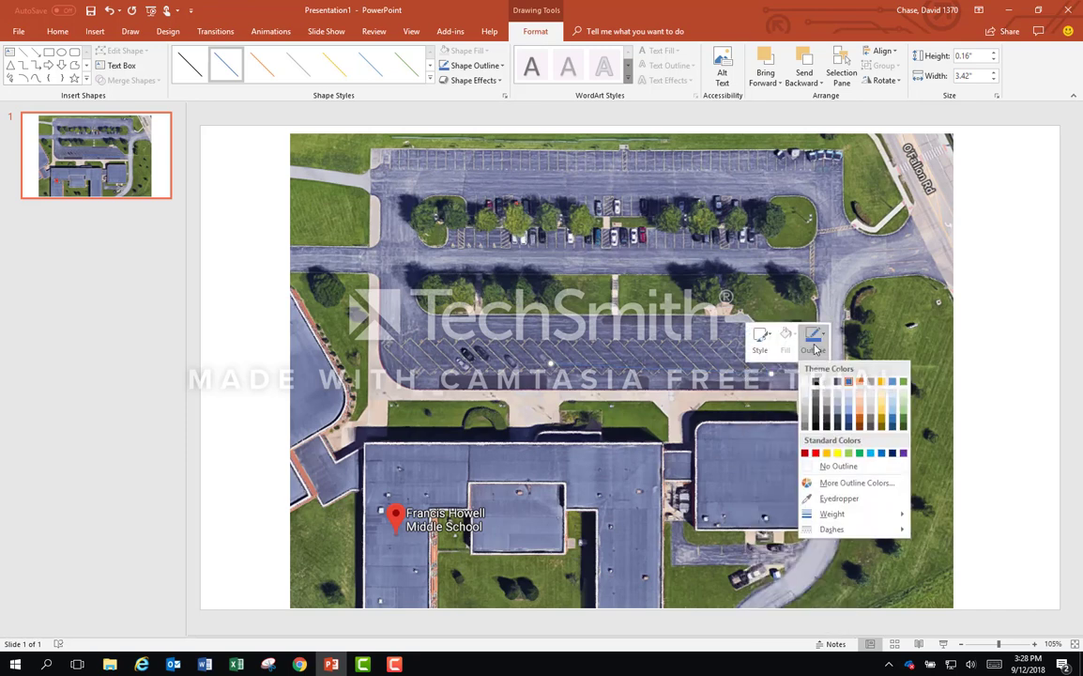
mouse_move(873, 515)
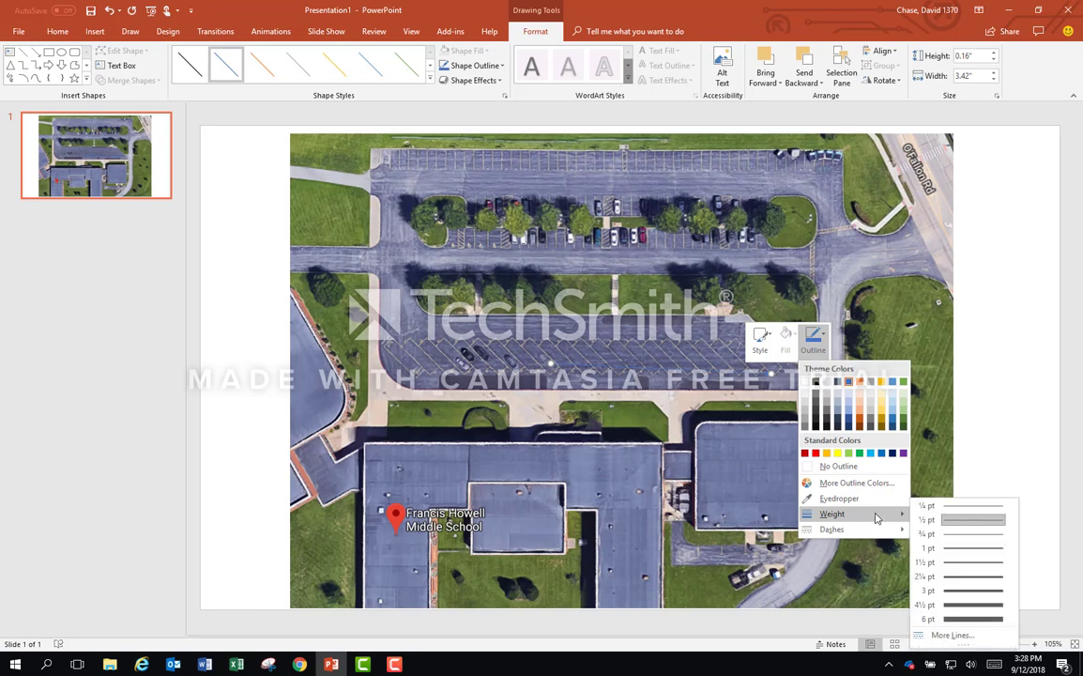
left_click(970, 619)
left_click(814, 338)
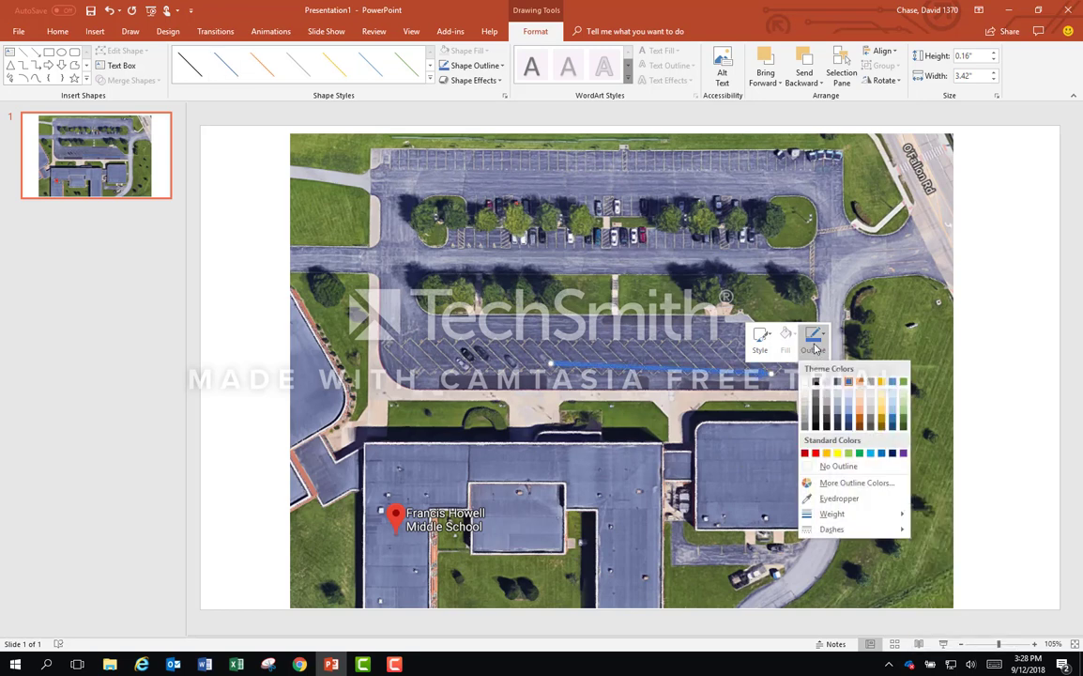
left_click(816, 453)
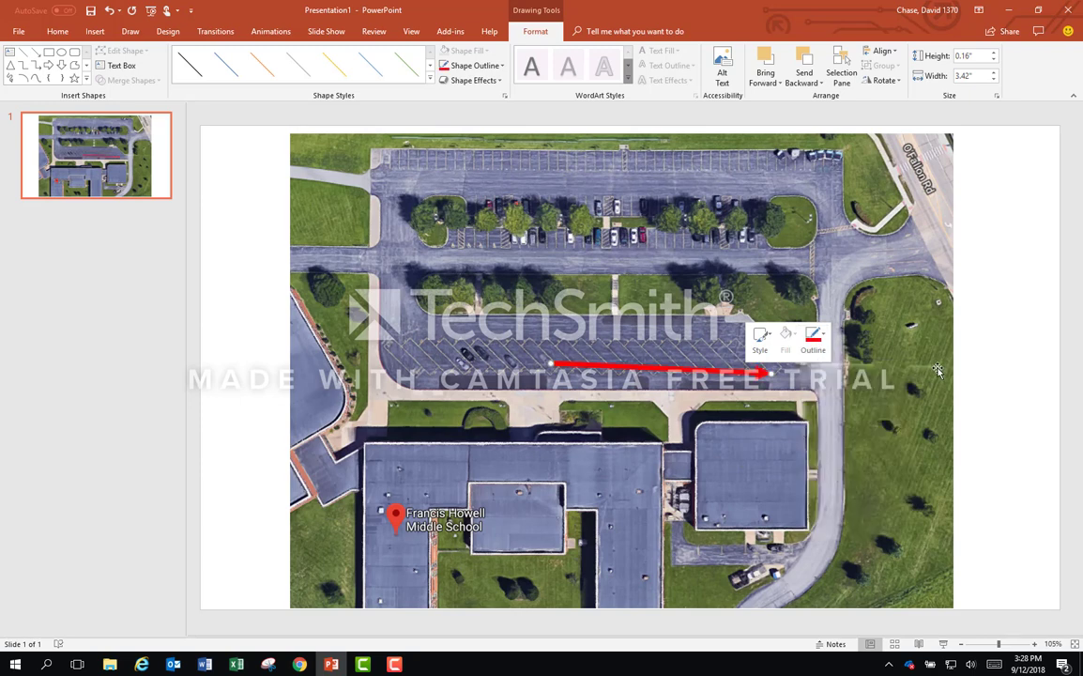
left_click(971, 349)
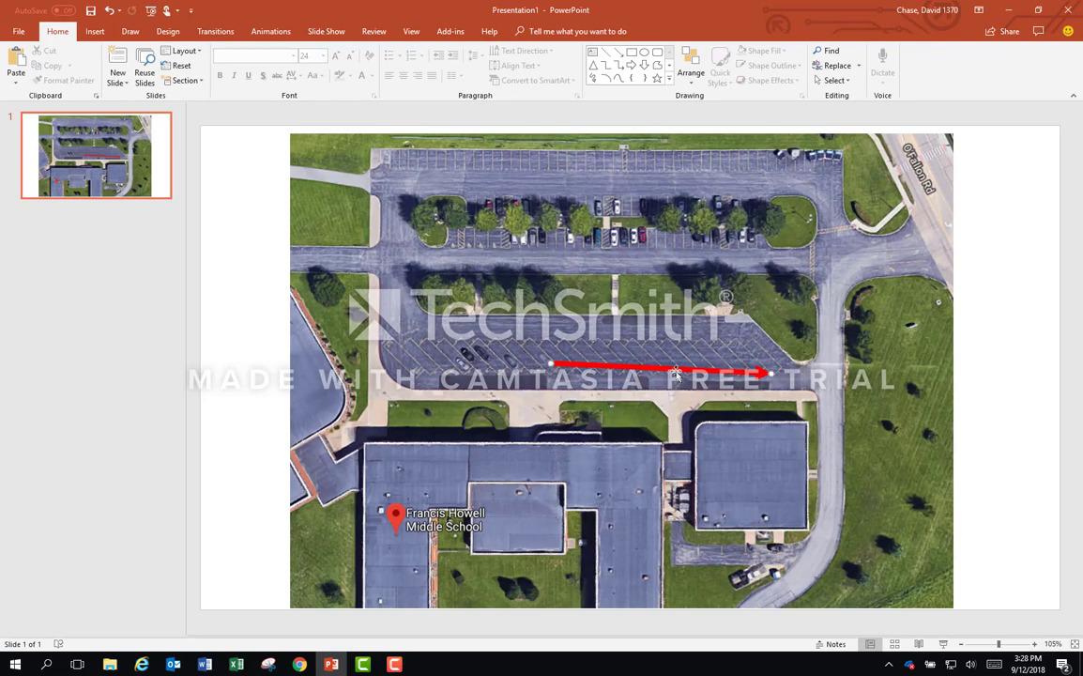
- Adjust both ends of the red arrow to make it perfectly horizontal, about 3.39" long
left_click(770, 373)
left_click_drag(769, 373, 769, 368)
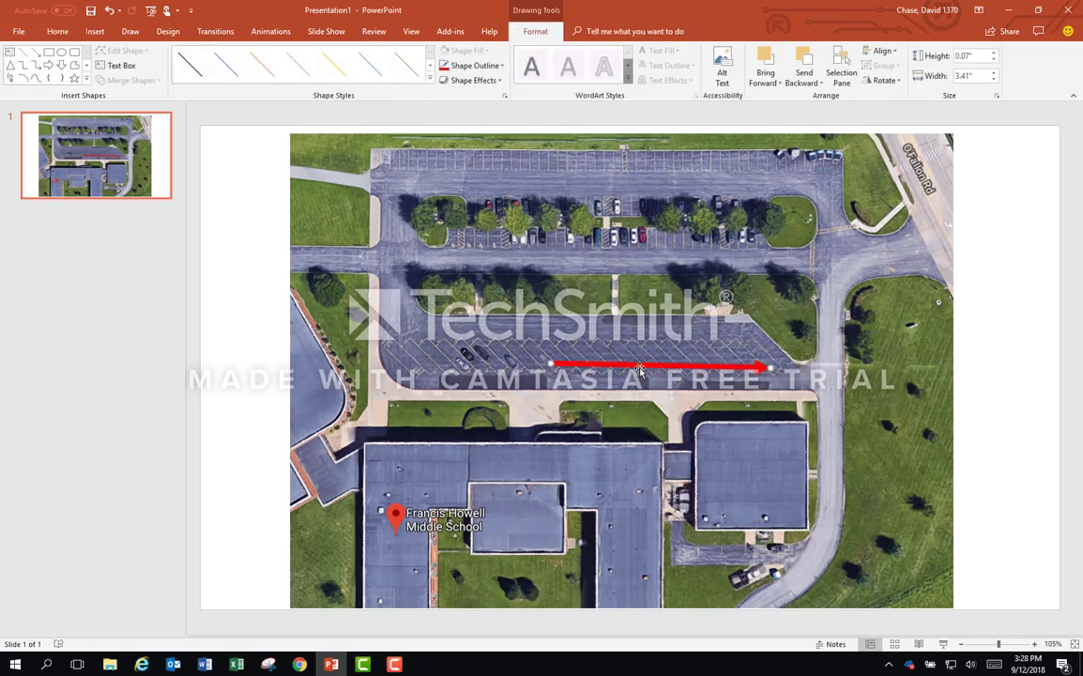
left_click_drag(551, 363, 552, 367)
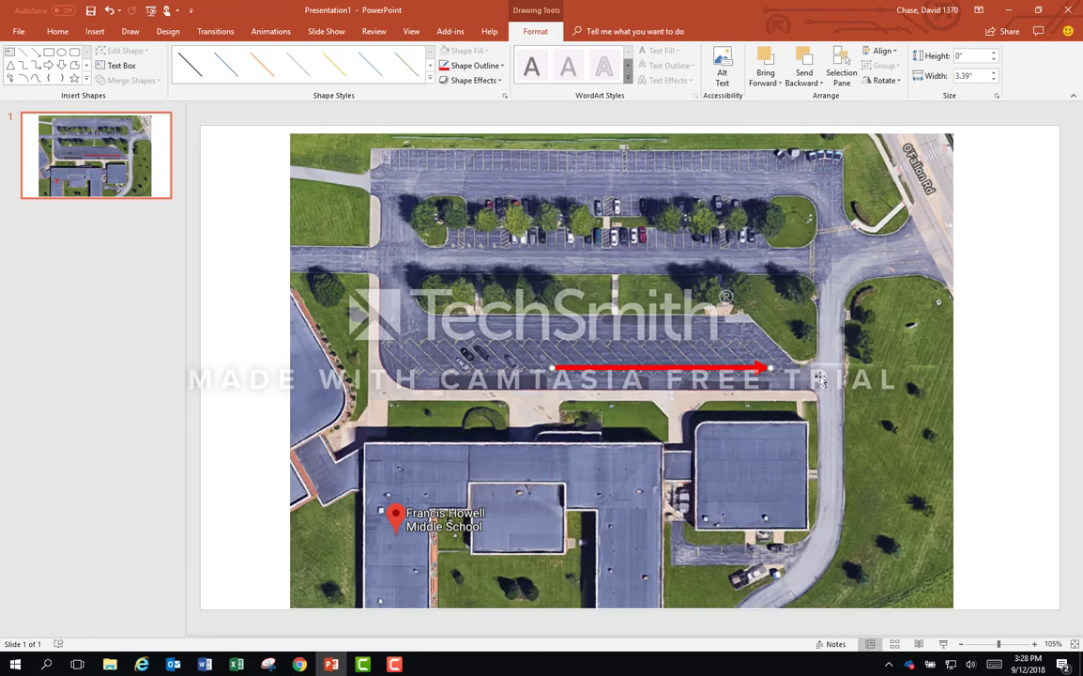
- Draw a bent-up block arrow about 0.69" wide and 0.35" high where the lower parking lot meets the driveway
left_click(421, 166)
left_click(95, 31)
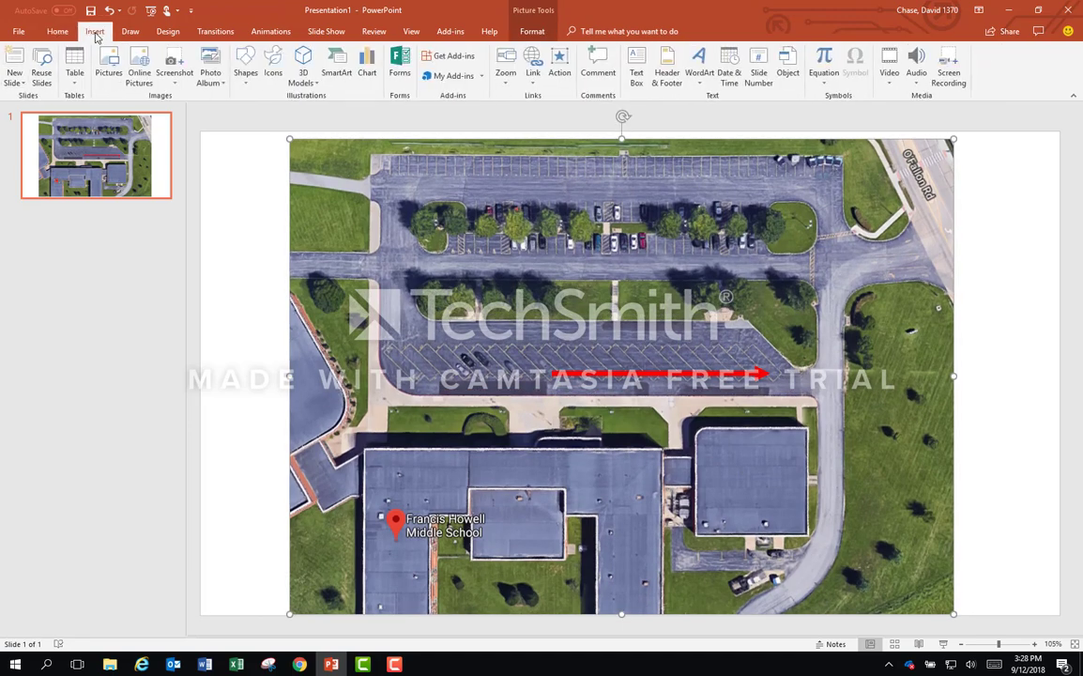
left_click(247, 75)
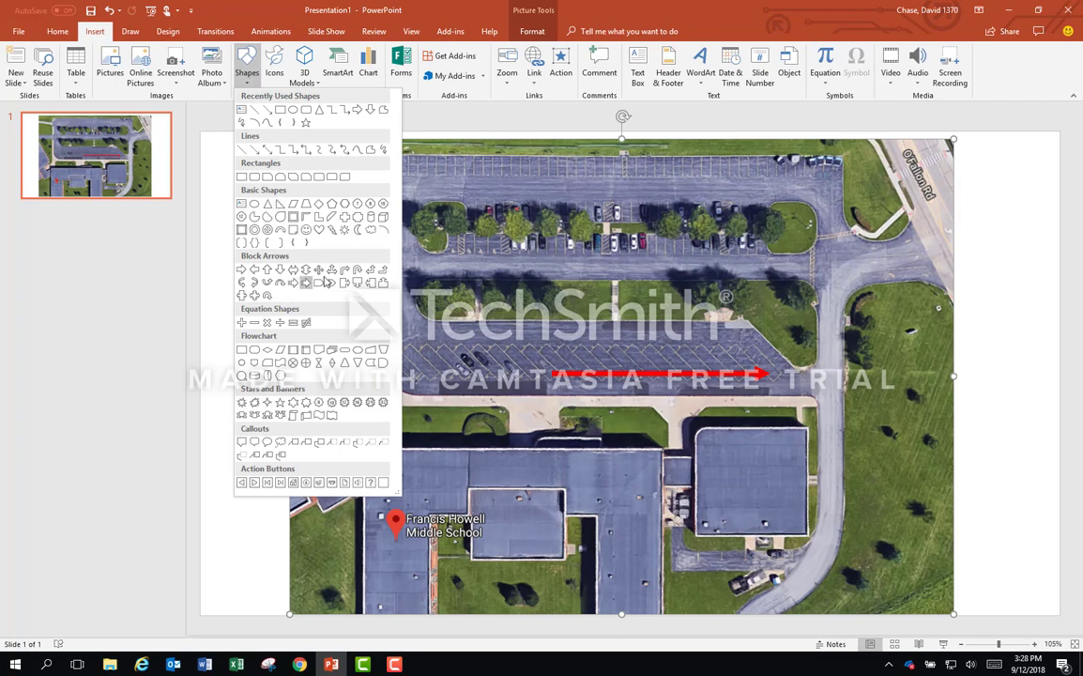
left_click(381, 272)
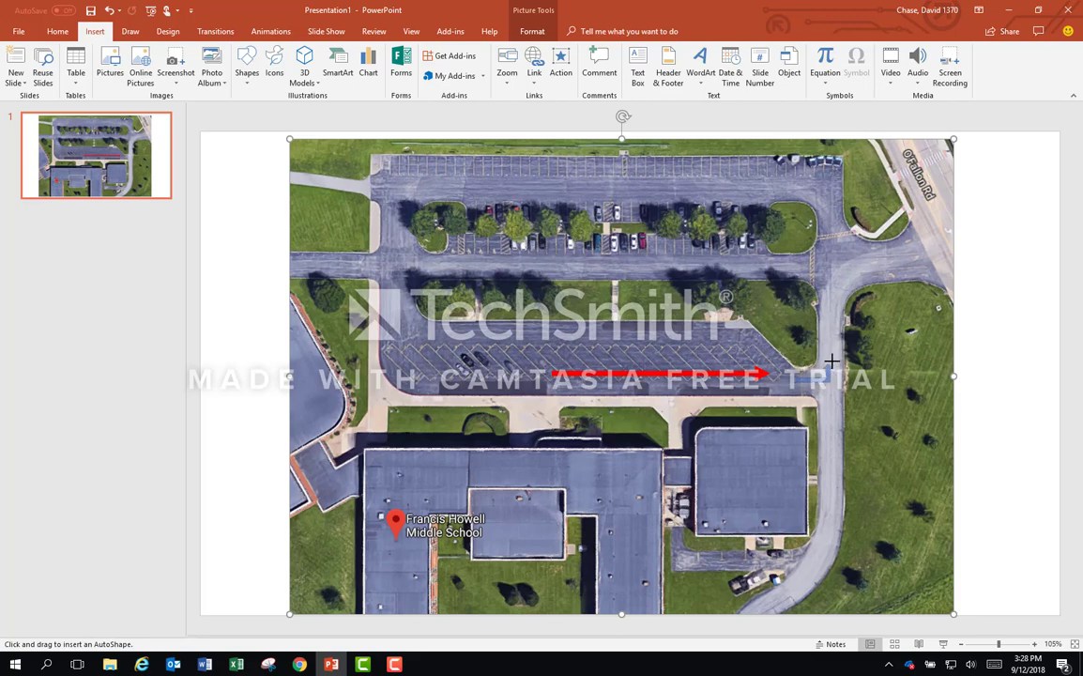
left_click_drag(793, 381, 831, 358)
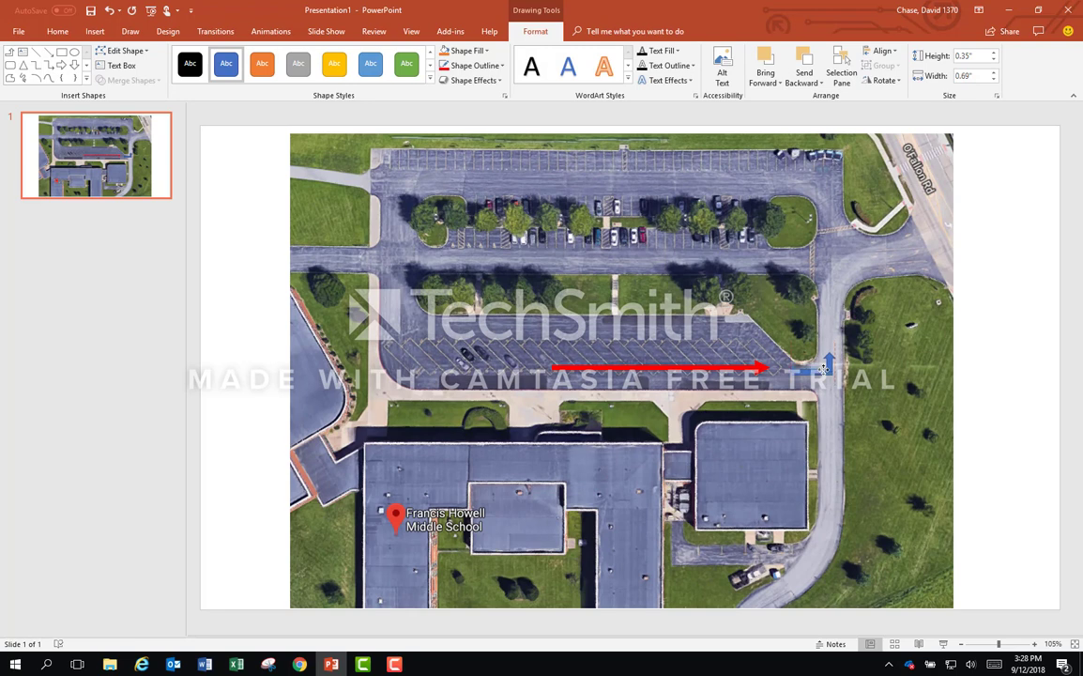
- Set the bent-up arrow's outline and fill to standard red, and shift it slightly farther onto the driveway
left_click(823, 370)
right_click(823, 373)
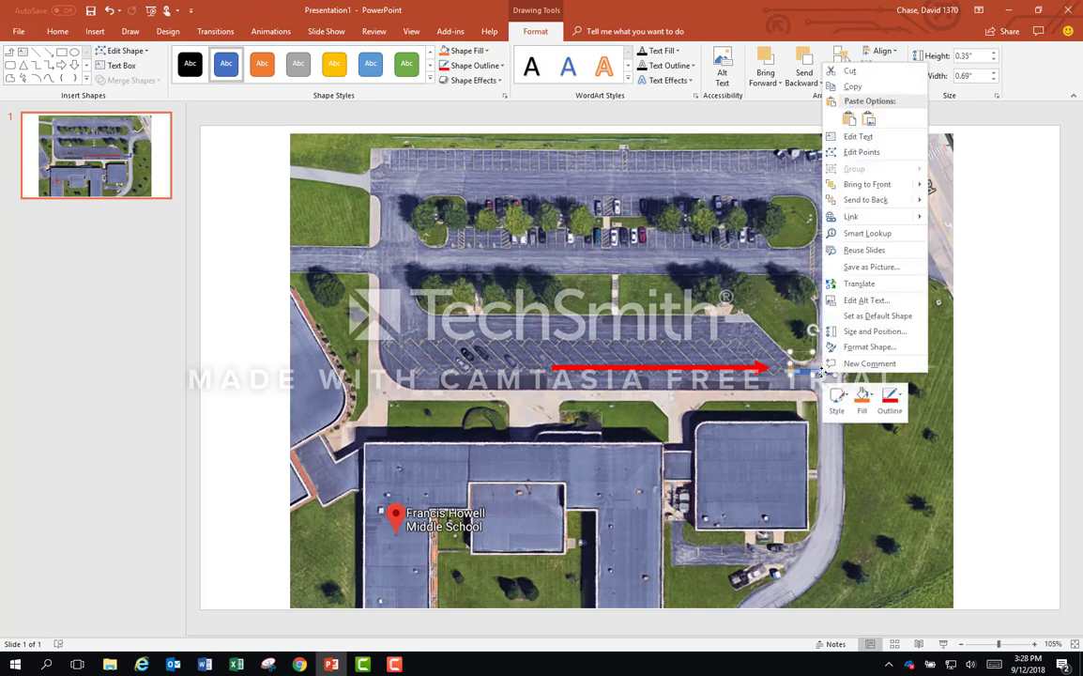
left_click(890, 399)
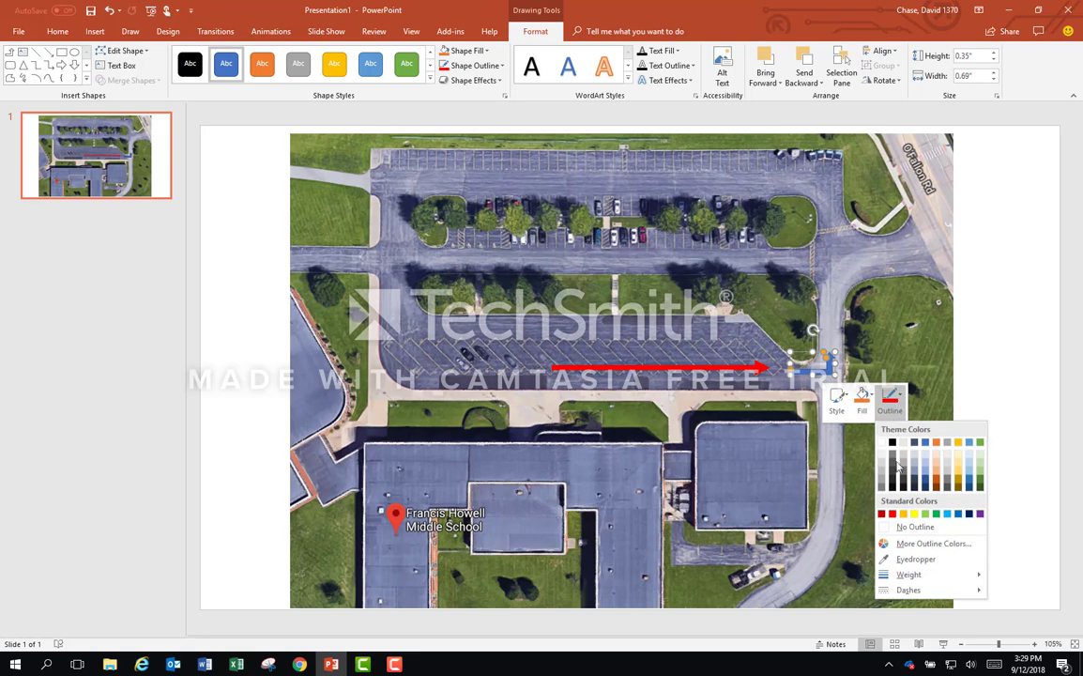
left_click(892, 514)
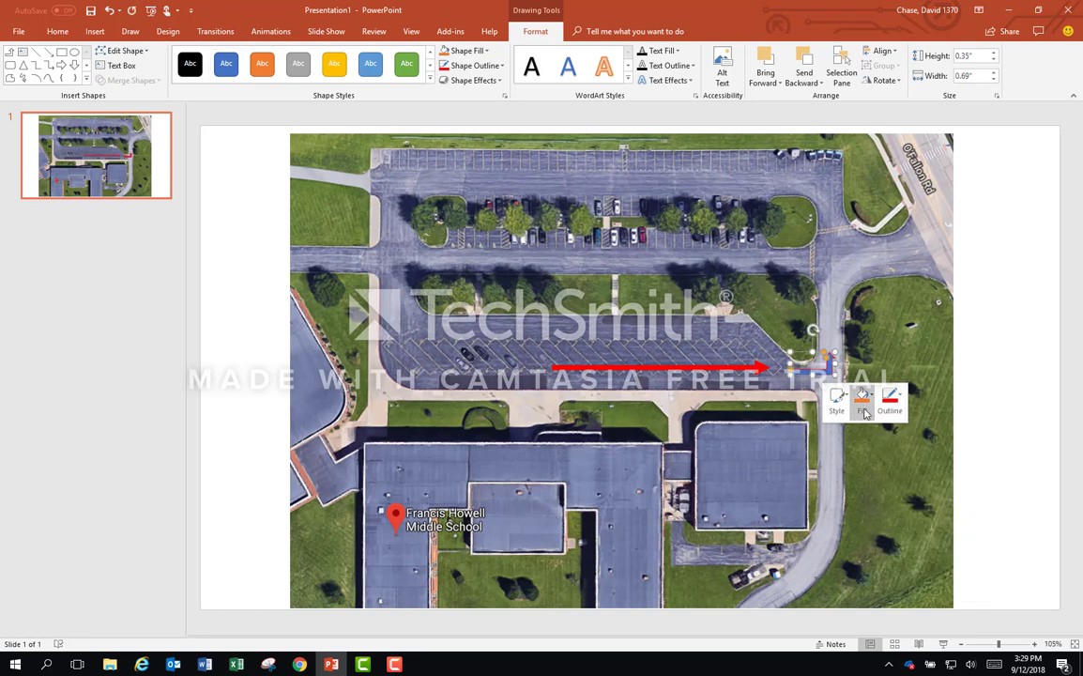
left_click(862, 400)
left_click(866, 513)
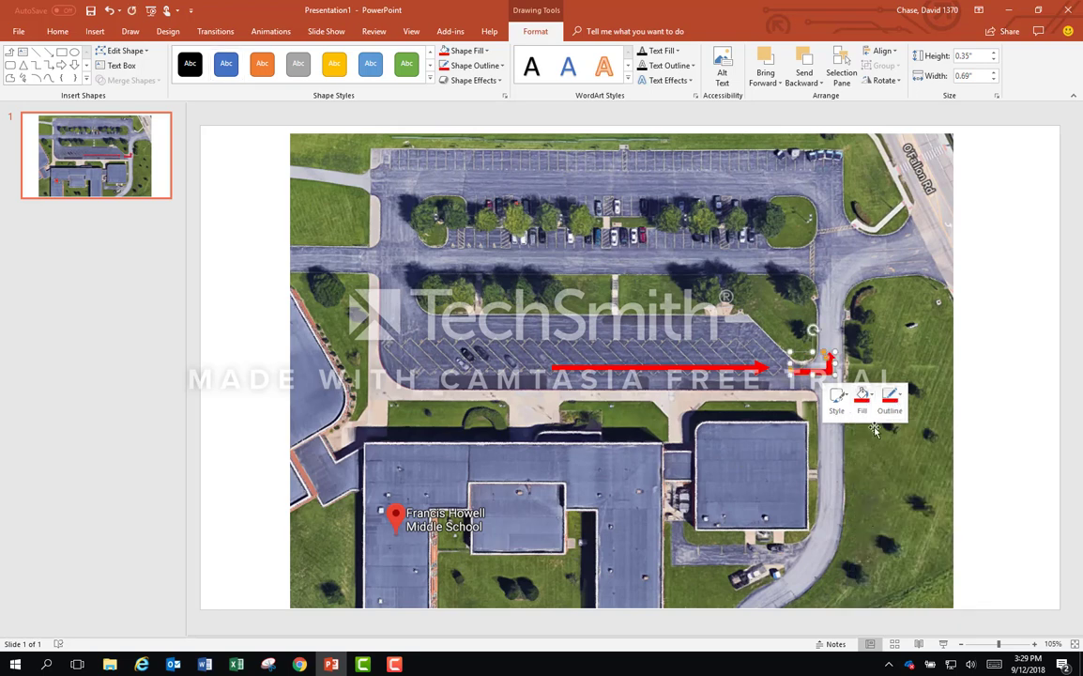
left_click(887, 344)
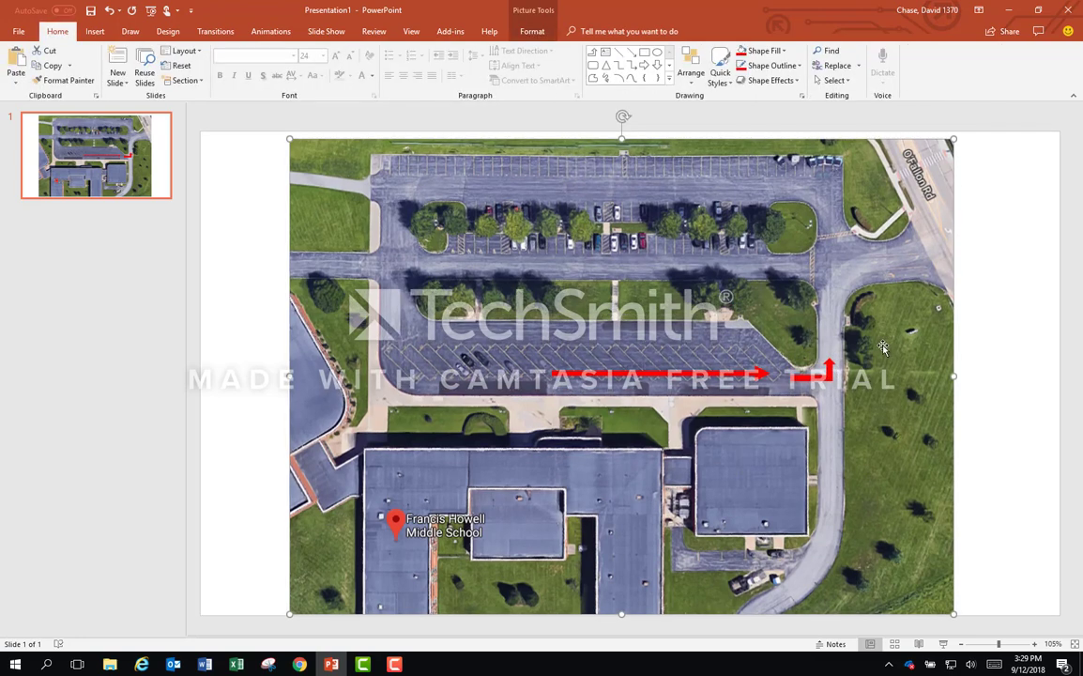
left_click_drag(827, 373, 831, 367)
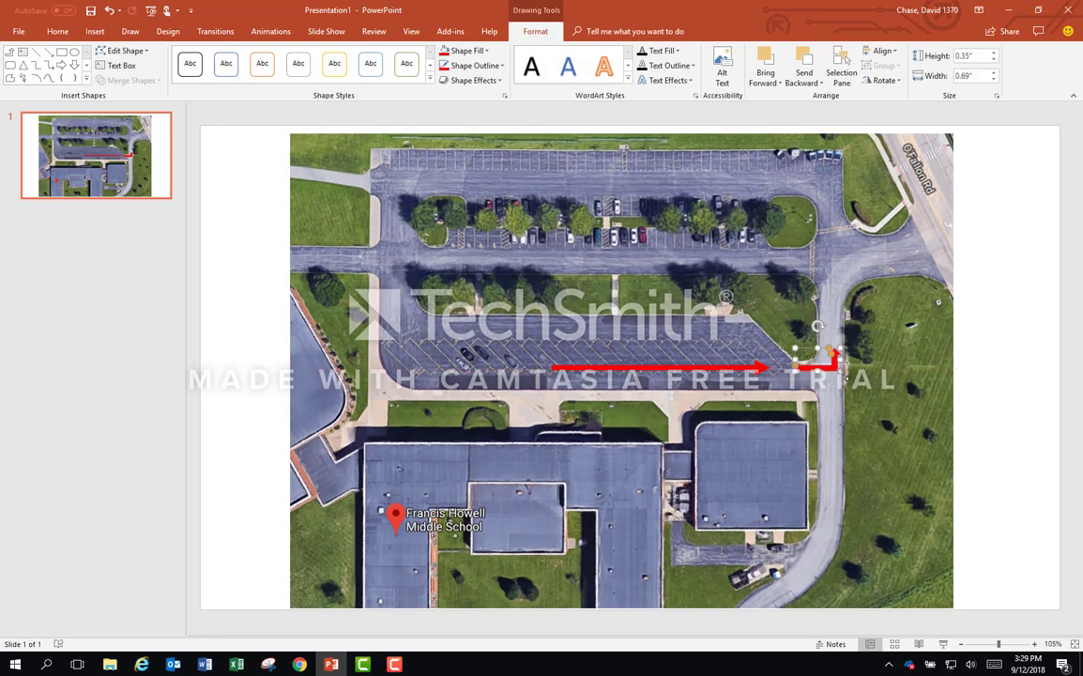
left_click(850, 376)
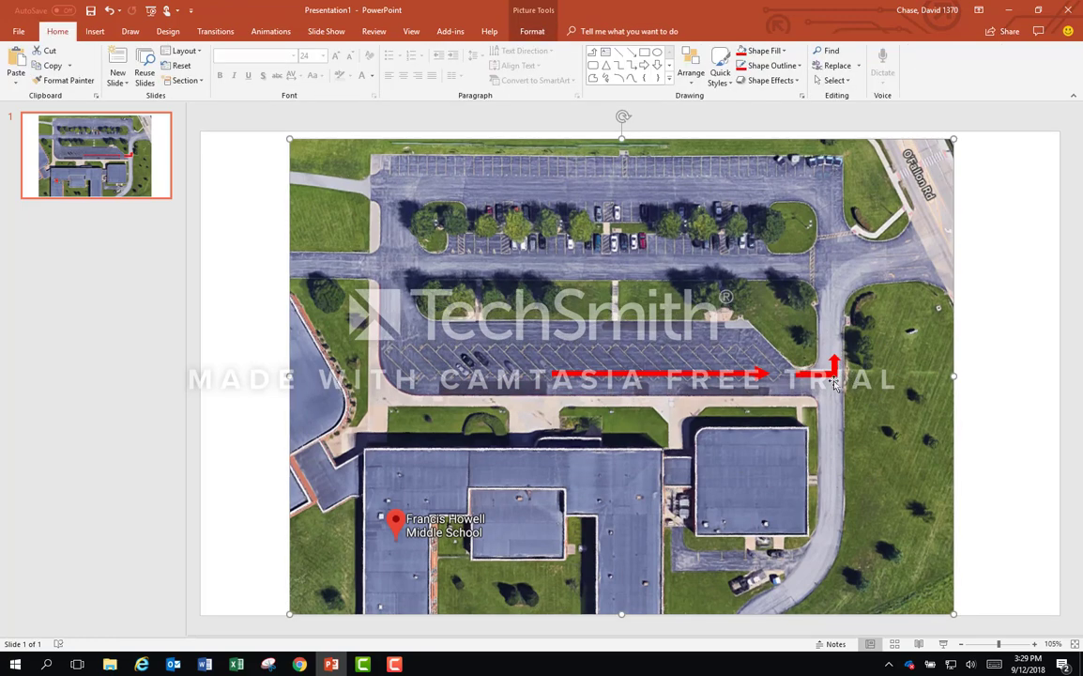
- Draw a down block arrow on the driveway below the bent arrow, adjusted to about 1.96" high and 0.2" wide
left_click(95, 33)
left_click(250, 81)
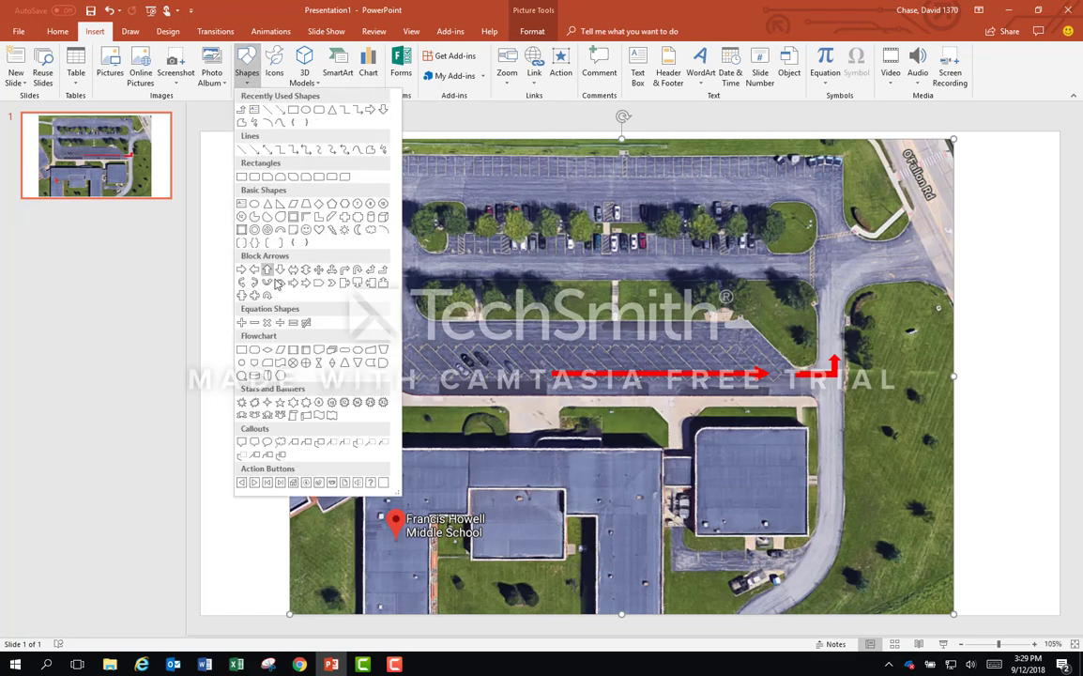
left_click(251, 243)
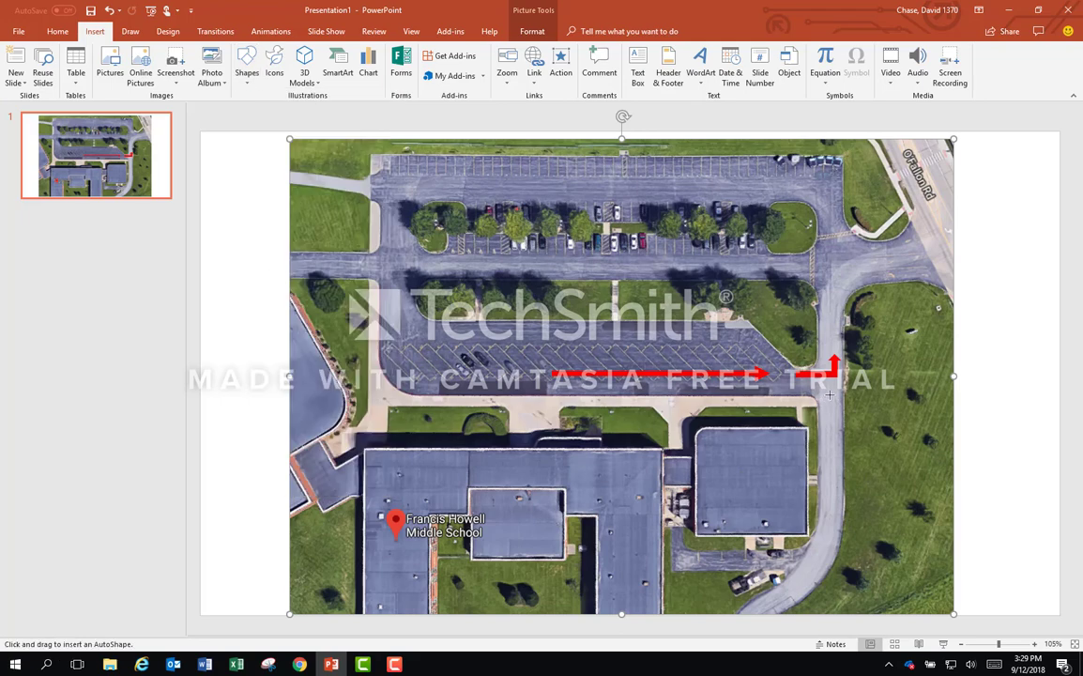
mouse_move(829, 395)
left_mouse_down()
mouse_move(829, 466)
mouse_move(814, 501)
left_mouse_up()
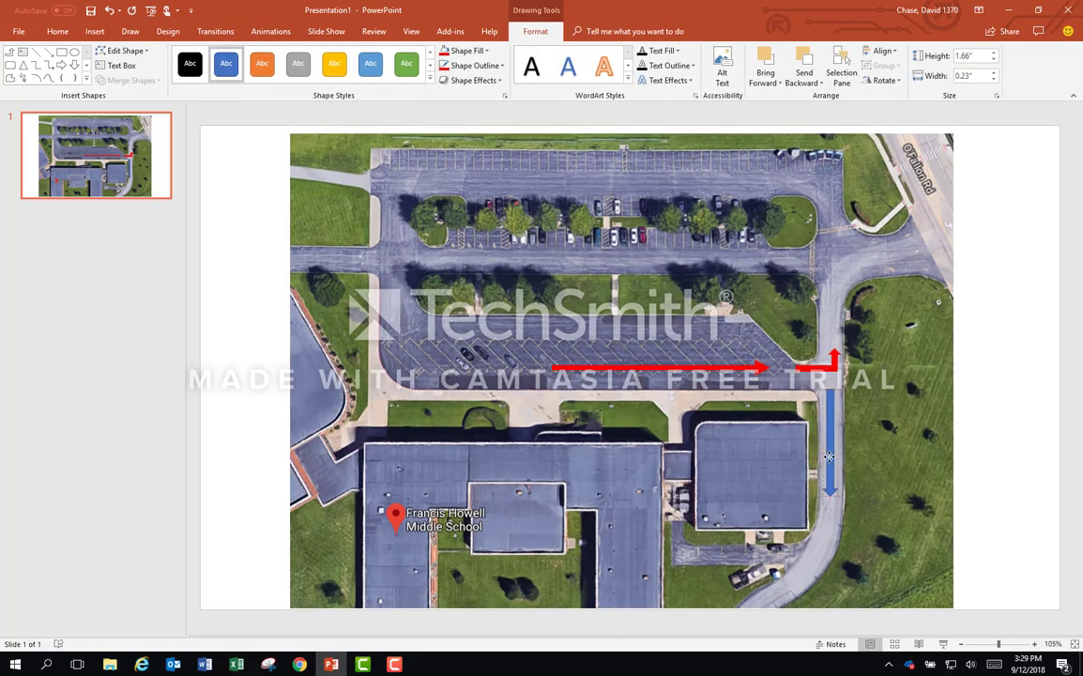
left_click(829, 458)
left_click_drag(826, 497, 826, 515)
left_click_drag(831, 469, 828, 446)
- Set the driveway down arrow's fill and outline to the standard red colour
right_click(829, 447)
left_click(865, 472)
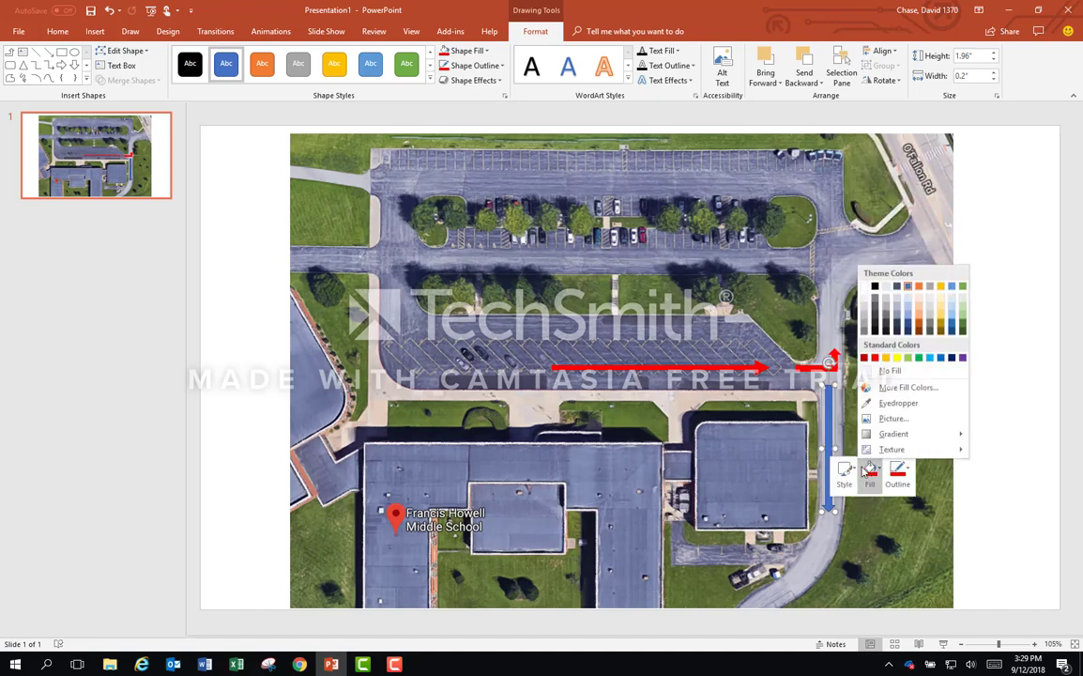
left_click(874, 359)
left_click(897, 472)
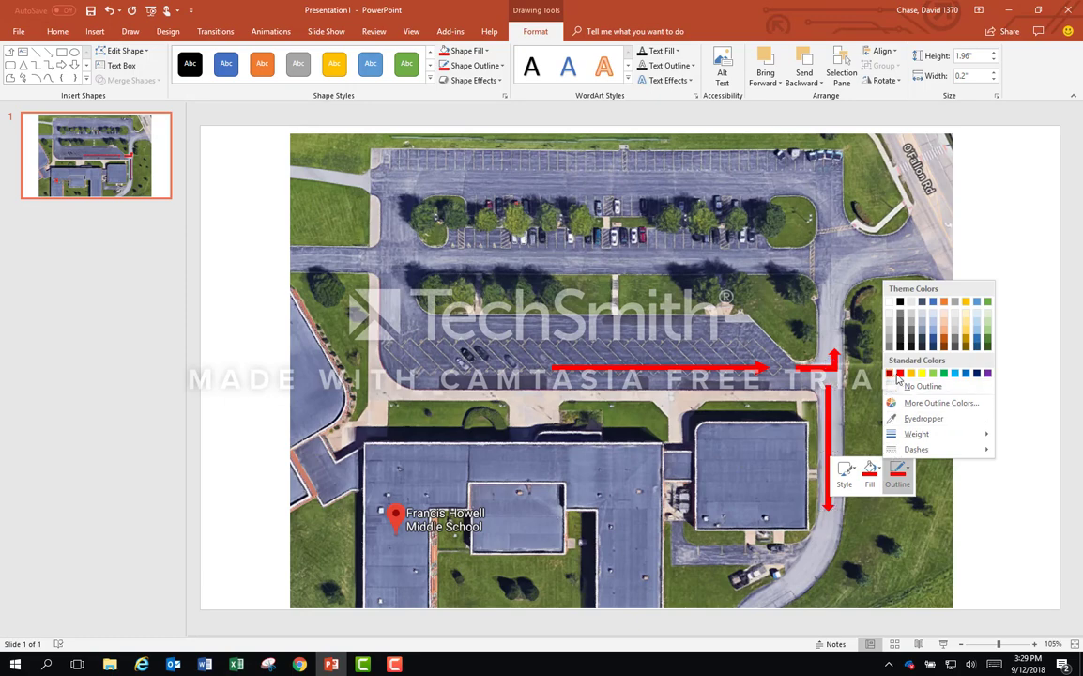
left_click(897, 374)
left_click(873, 474)
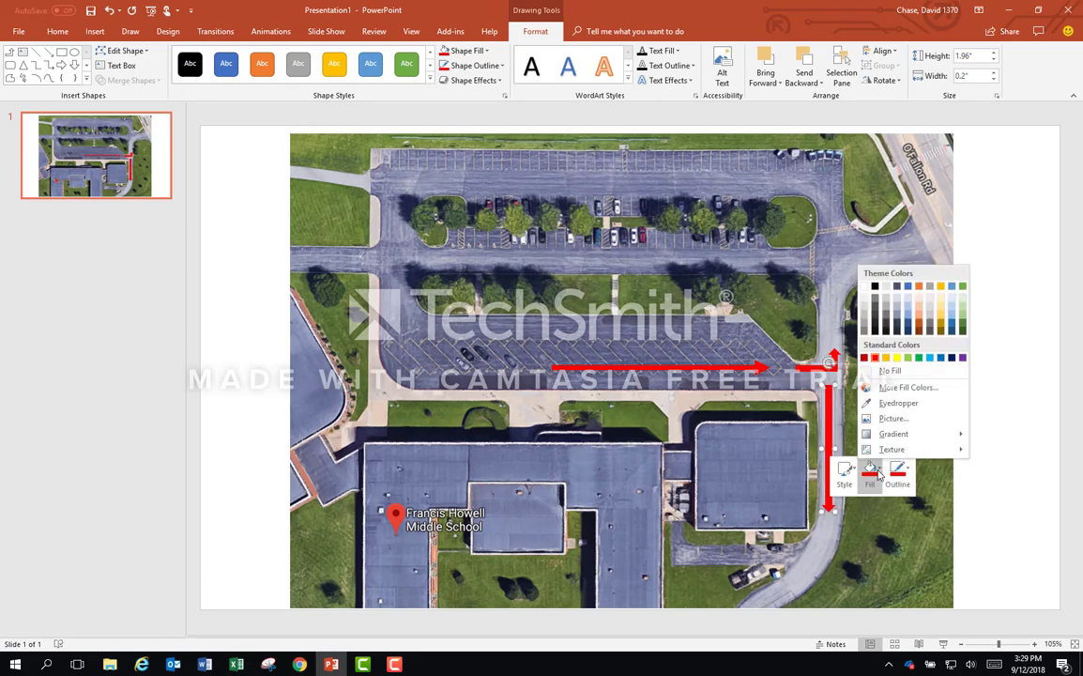
mouse_move(916, 455)
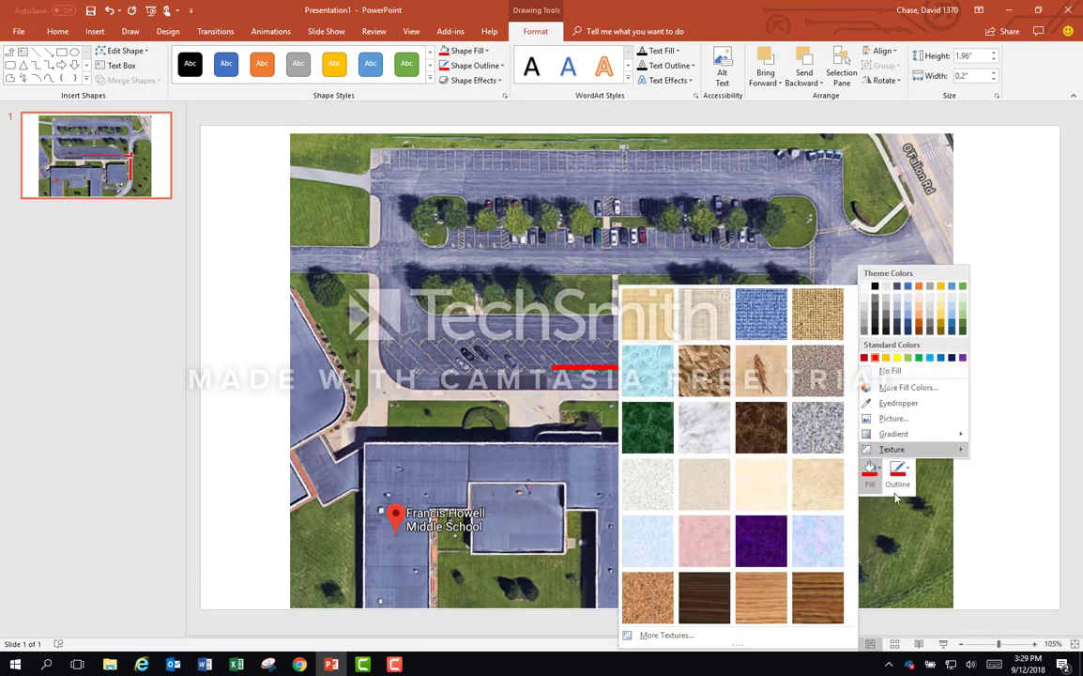
left_click(1026, 491)
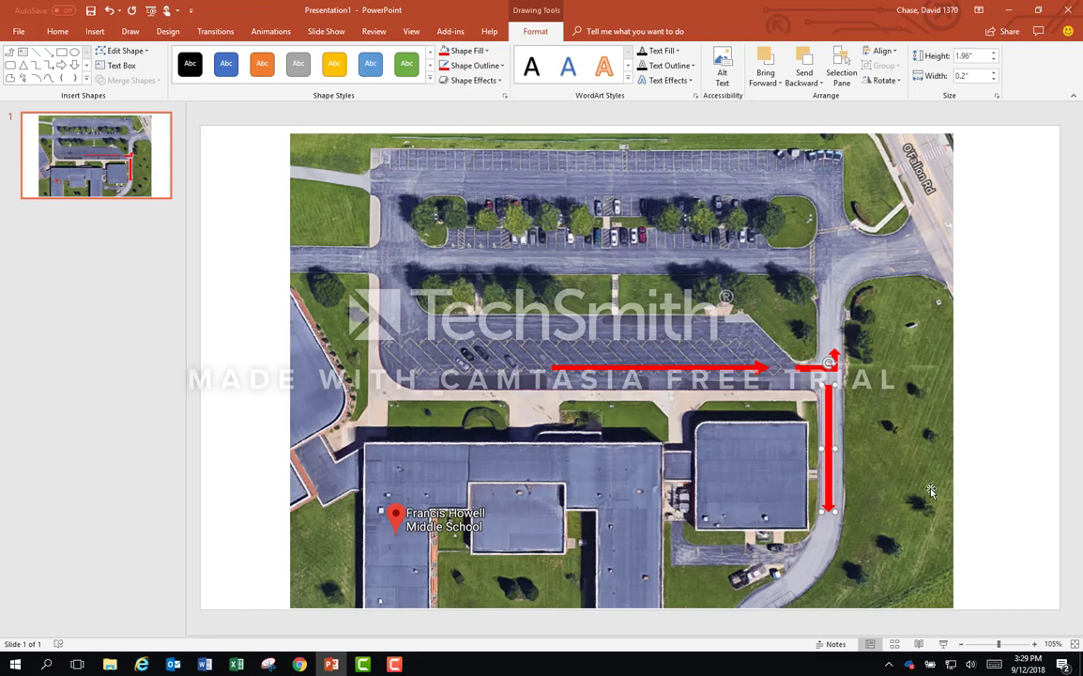
- Give the driveway down arrow a pattern fill with wide downward-diagonal red stripes
right_click(828, 439)
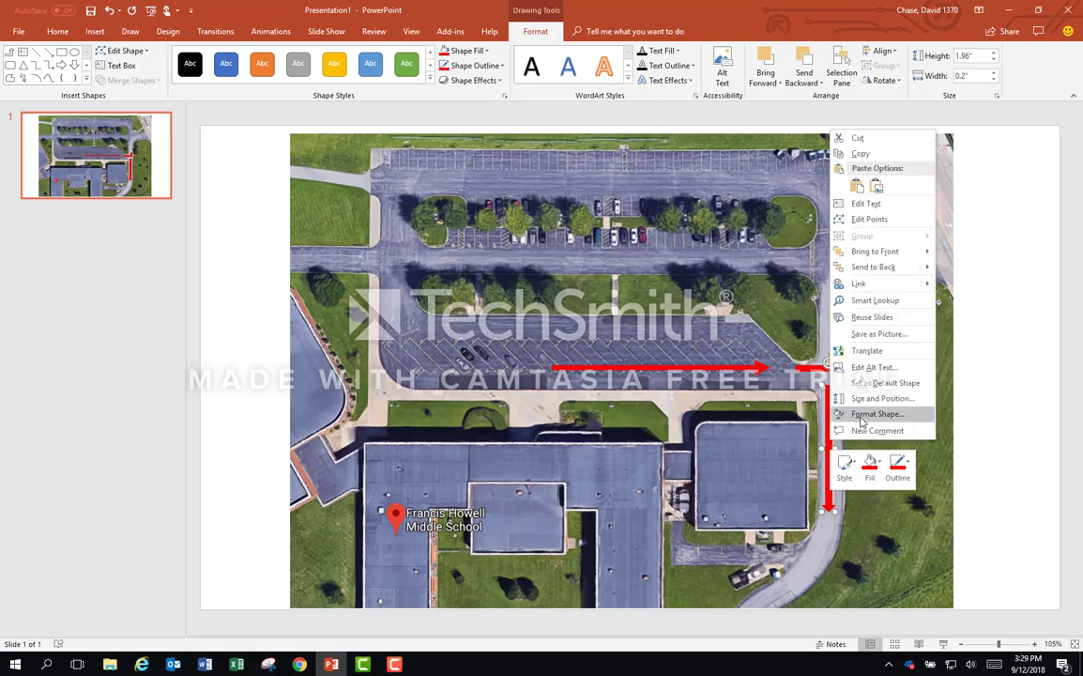
left_click(861, 419)
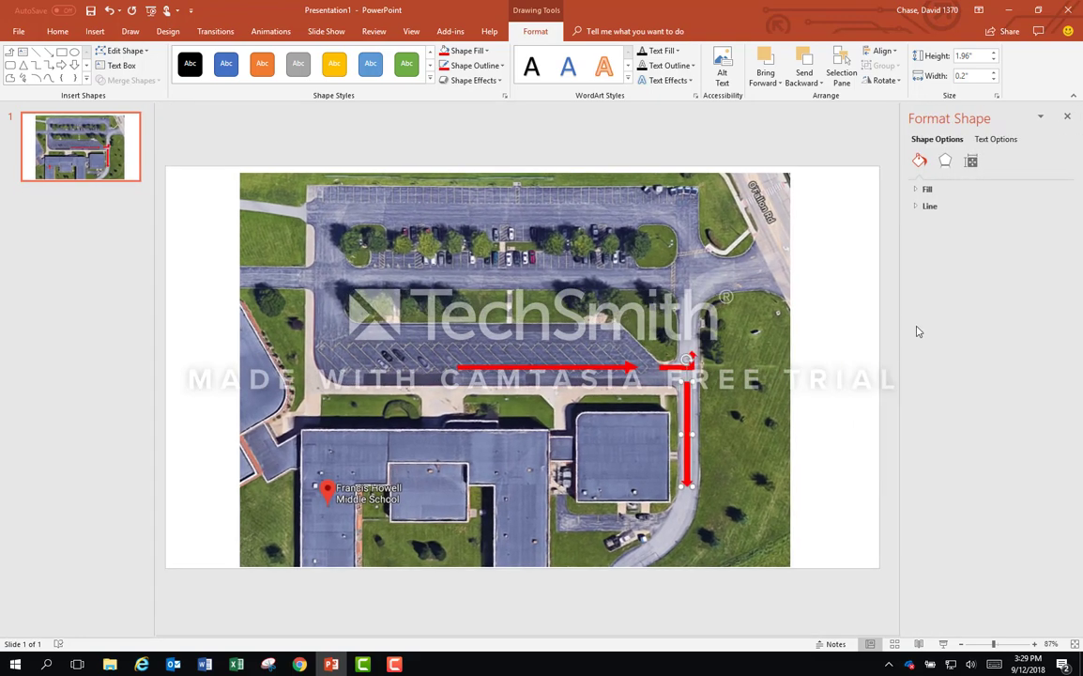
left_click(915, 190)
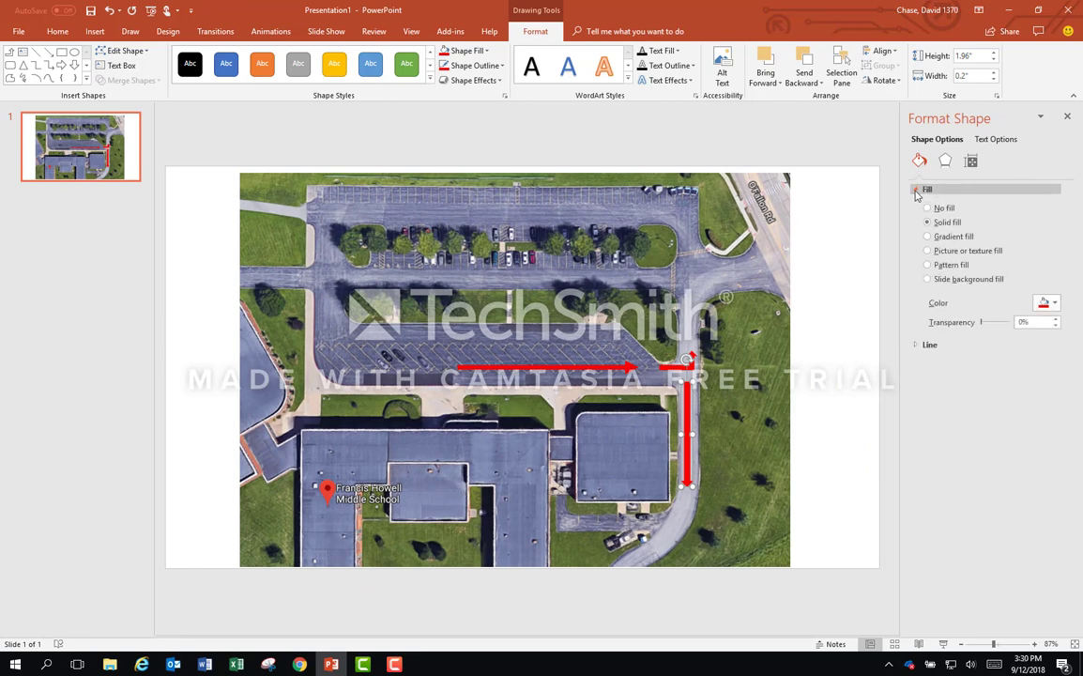
left_click(929, 265)
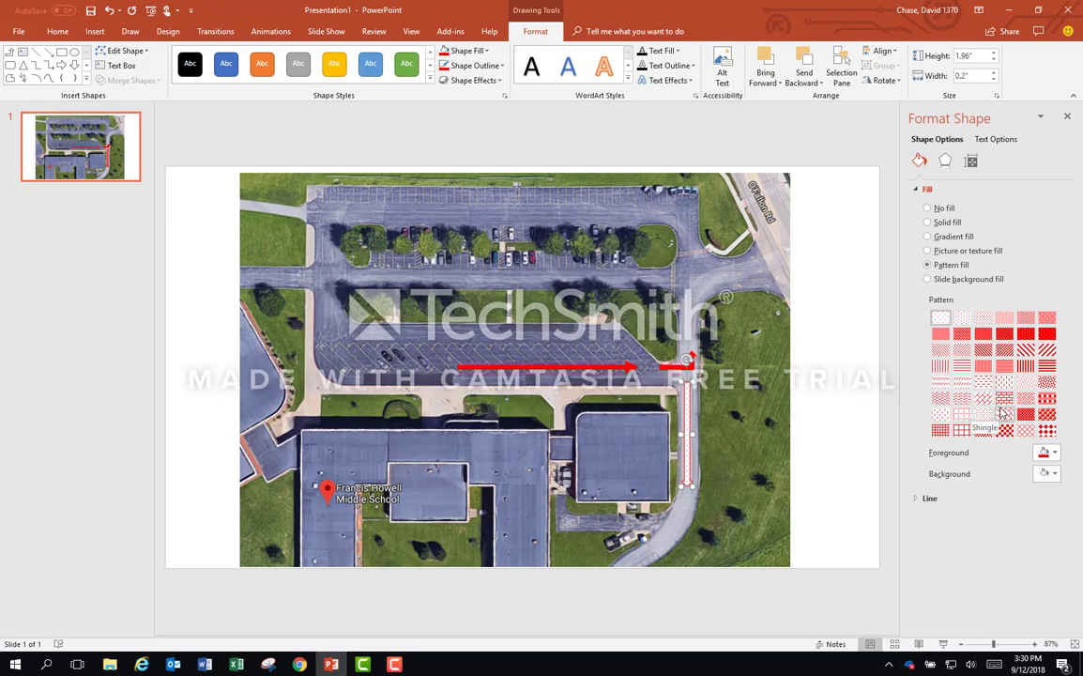
left_click(1026, 350)
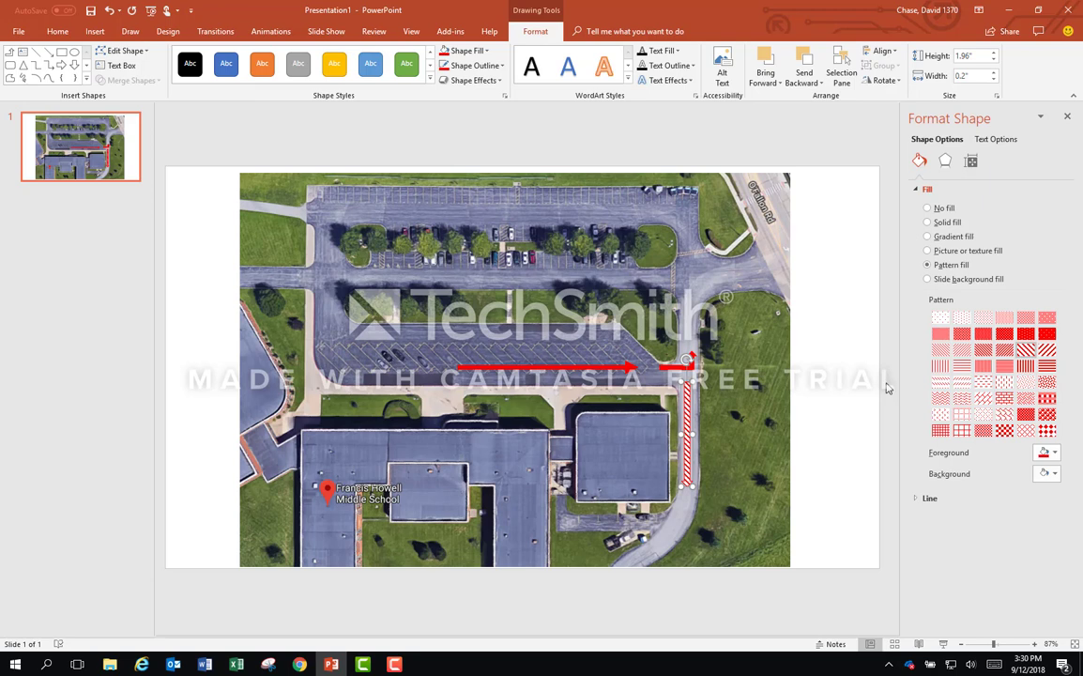
left_click(817, 338)
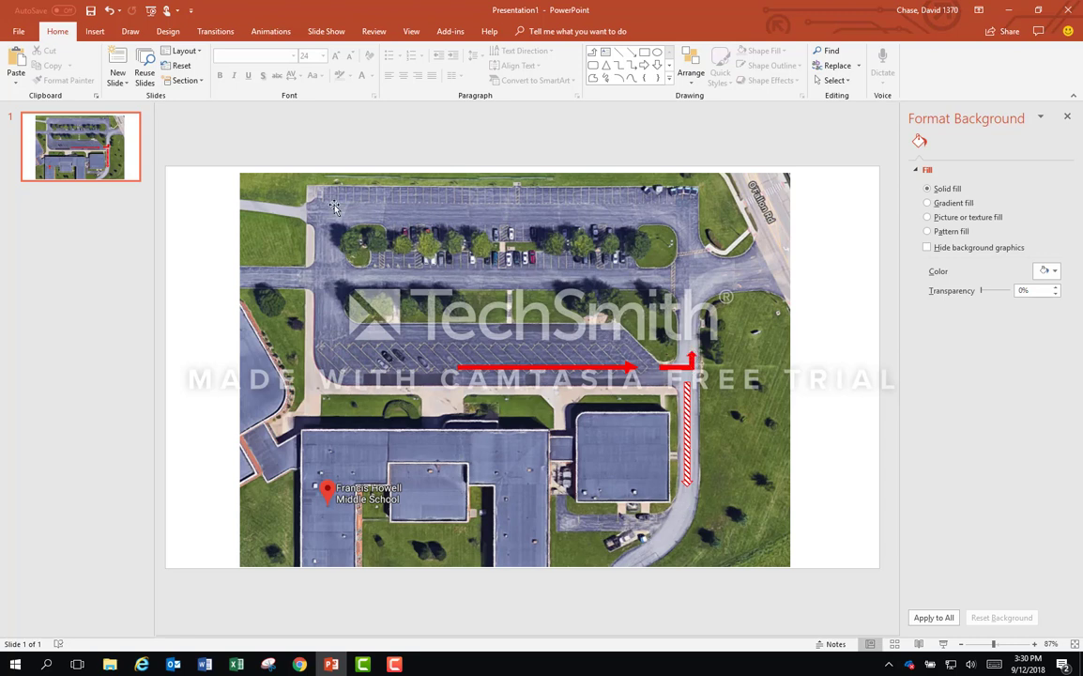
- Try adding a bent-up block arrow about 0.93" wide and 0.8" high over the driveway, and remove it
left_click(96, 32)
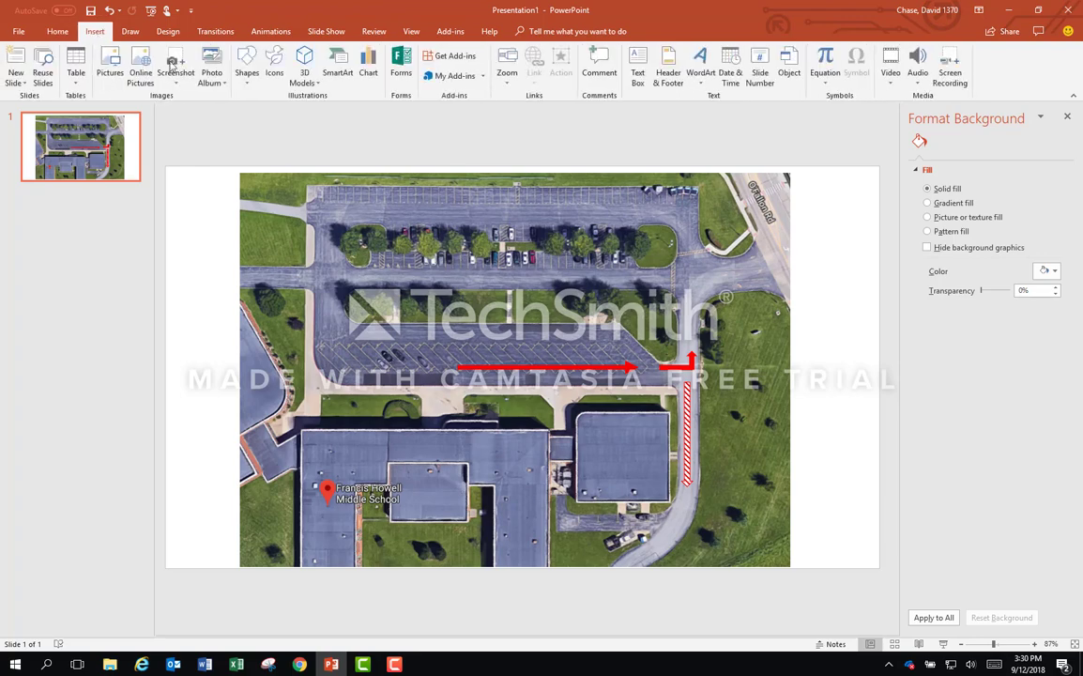
left_click(246, 68)
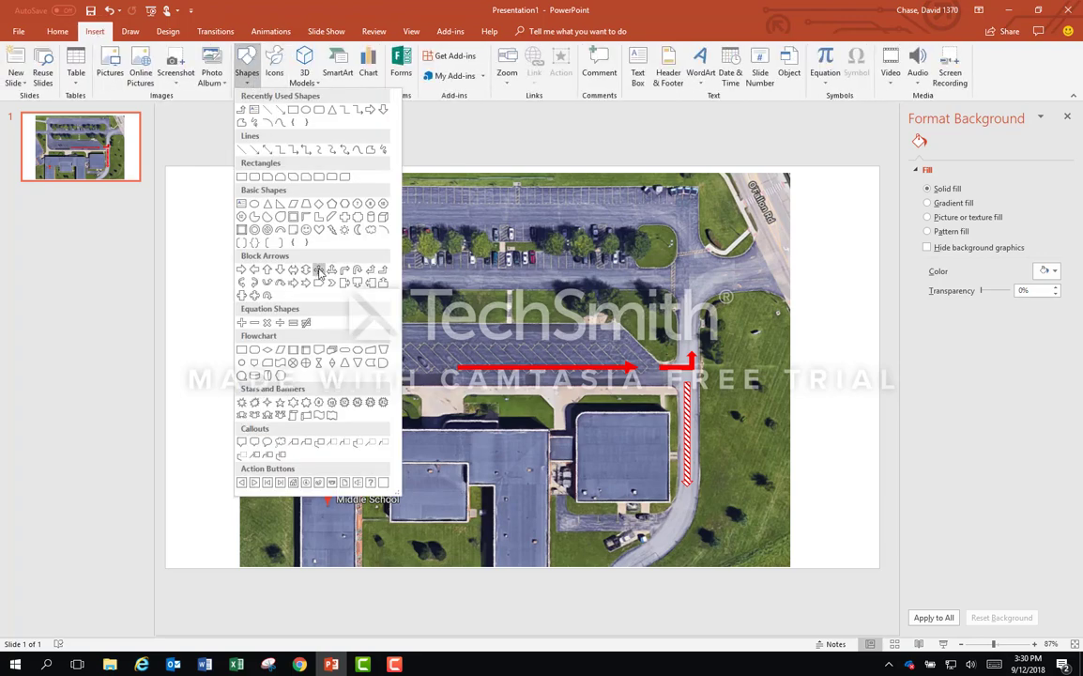
left_click(383, 272)
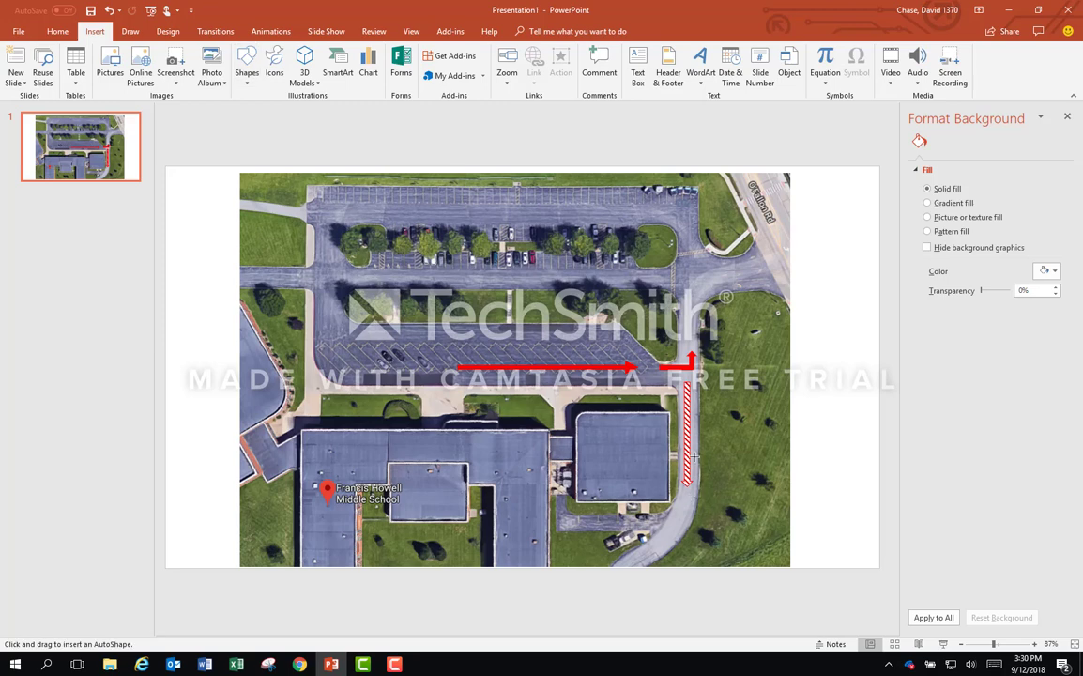
left_click_drag(682, 367, 730, 410)
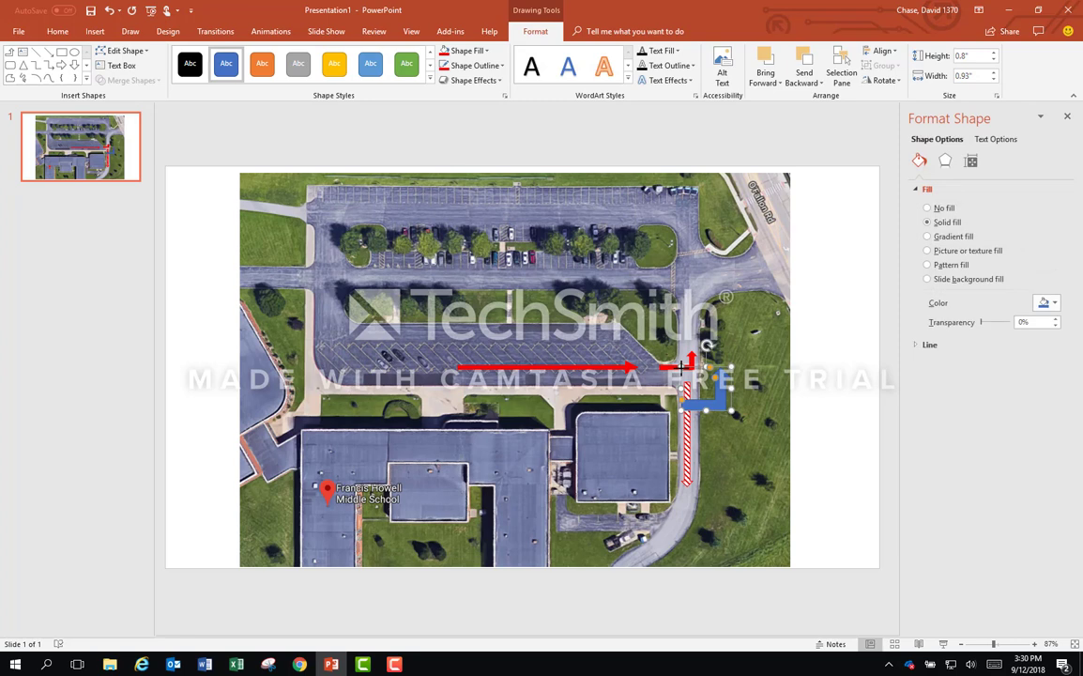
key("Delete")
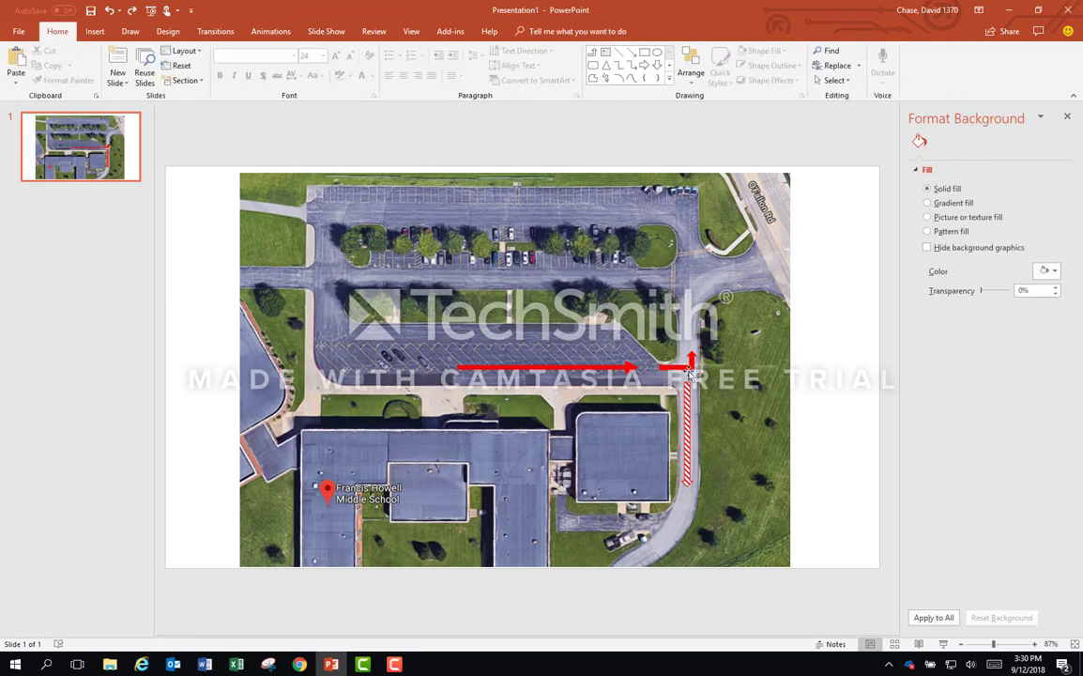
left_click(572, 344)
left_click(842, 375)
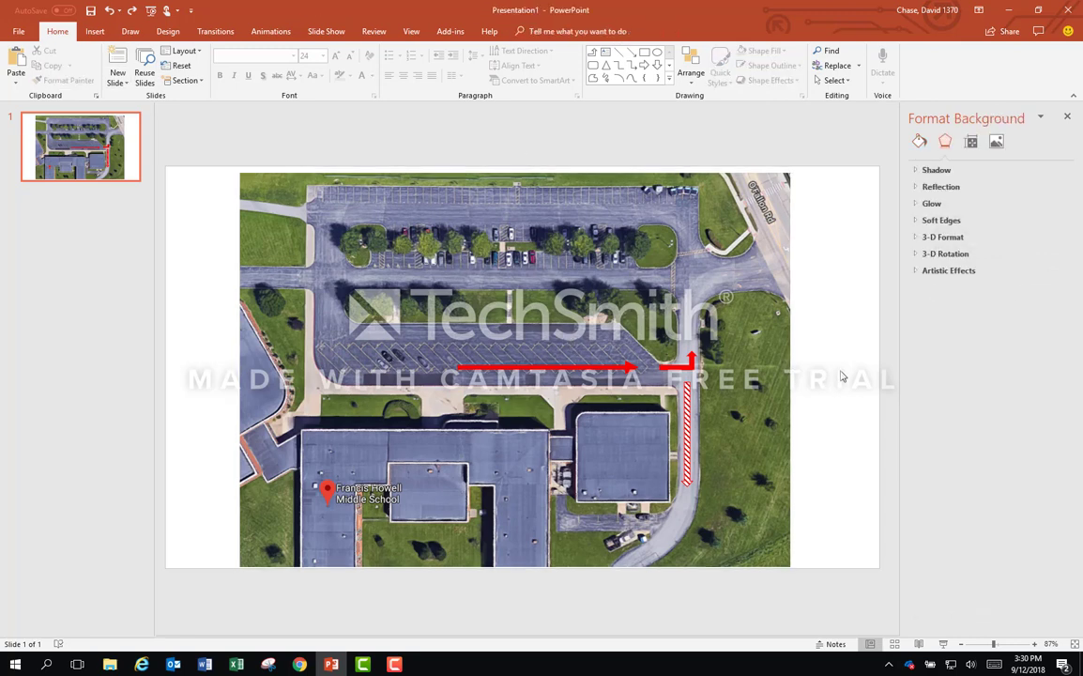
- Try placing an upside-down copy of the red bent arrow at the striped driveway arrow's lower end, and remove it
left_click(684, 367)
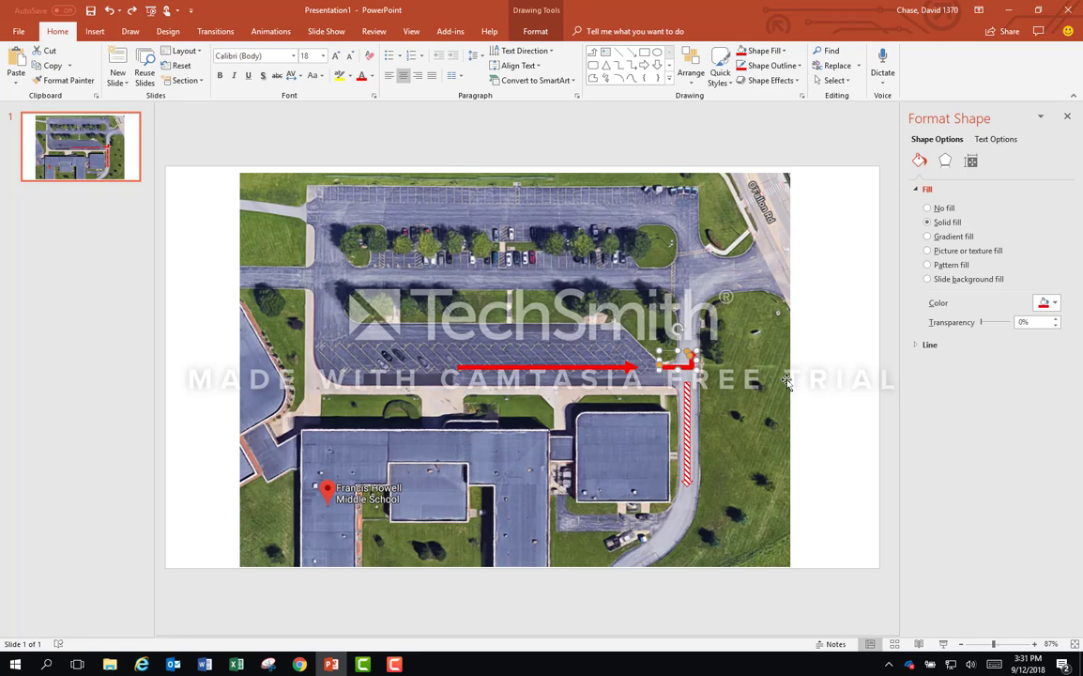
left_click(845, 456)
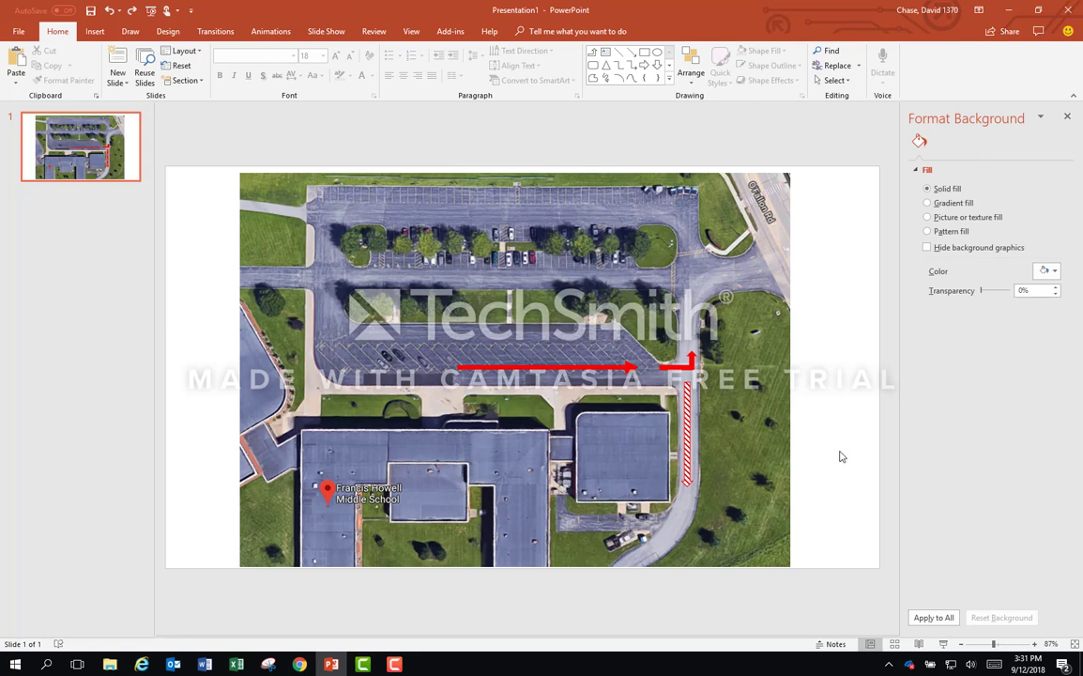
key("ctrl+v")
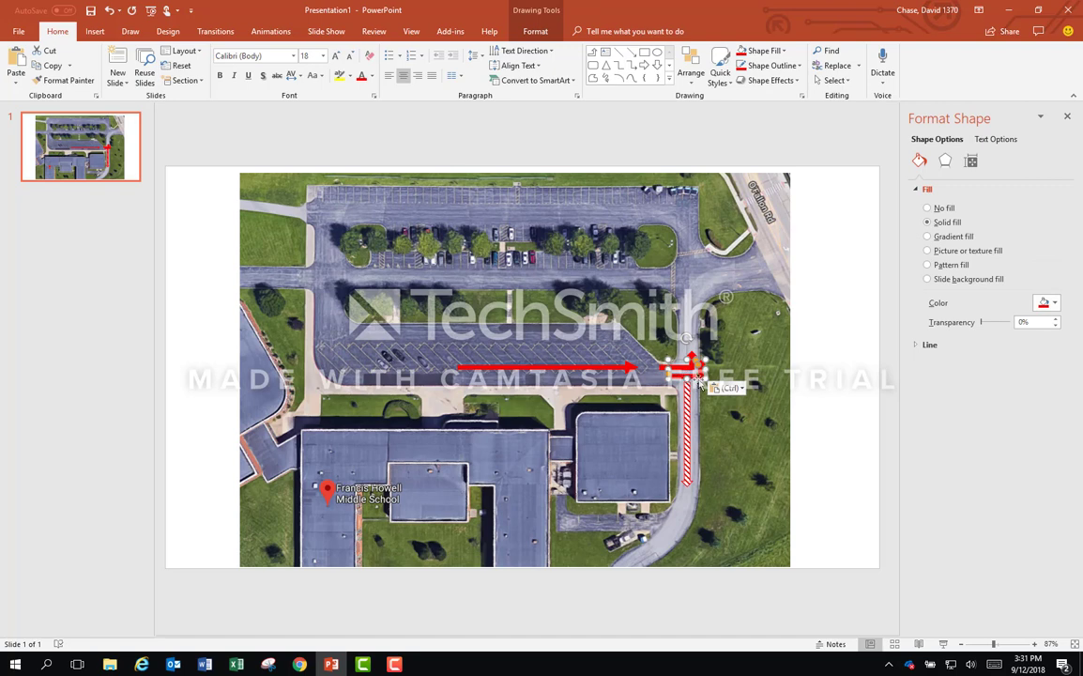
mouse_move(698, 457)
left_mouse_down()
mouse_move(690, 513)
mouse_move(602, 517)
mouse_move(721, 519)
mouse_move(636, 527)
mouse_move(661, 484)
left_mouse_up()
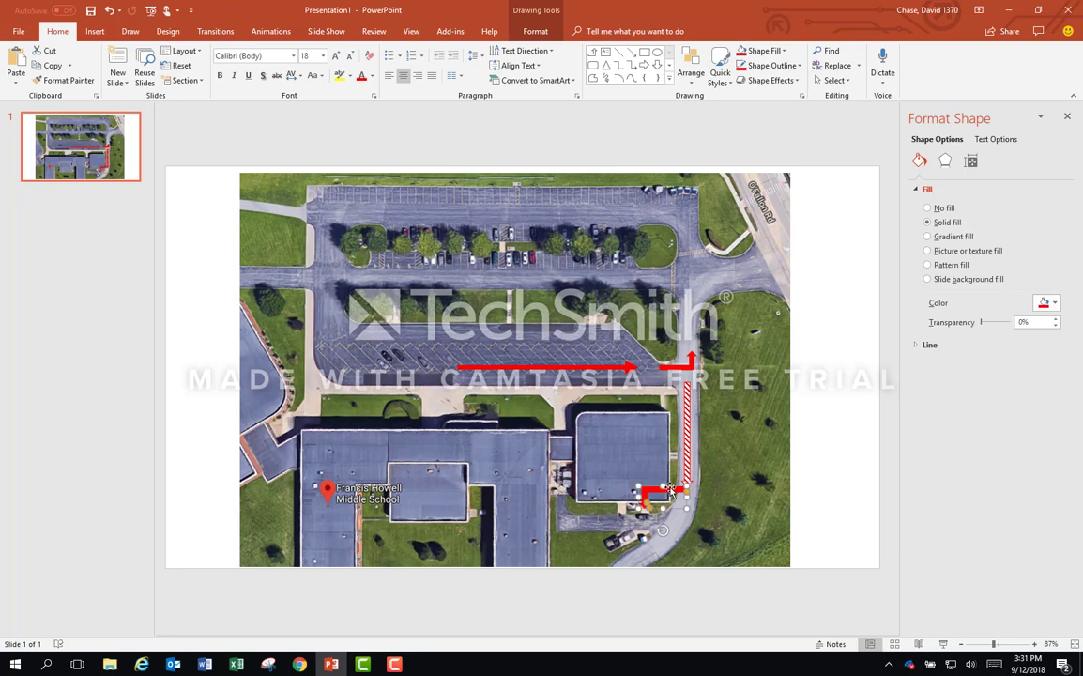
key("Delete")
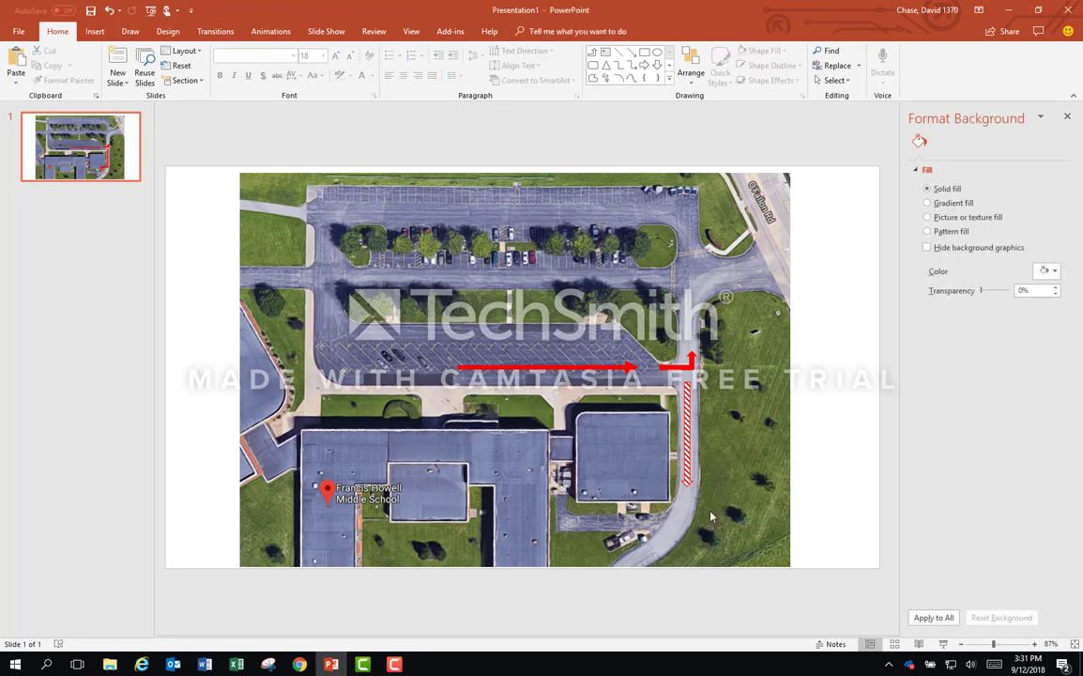